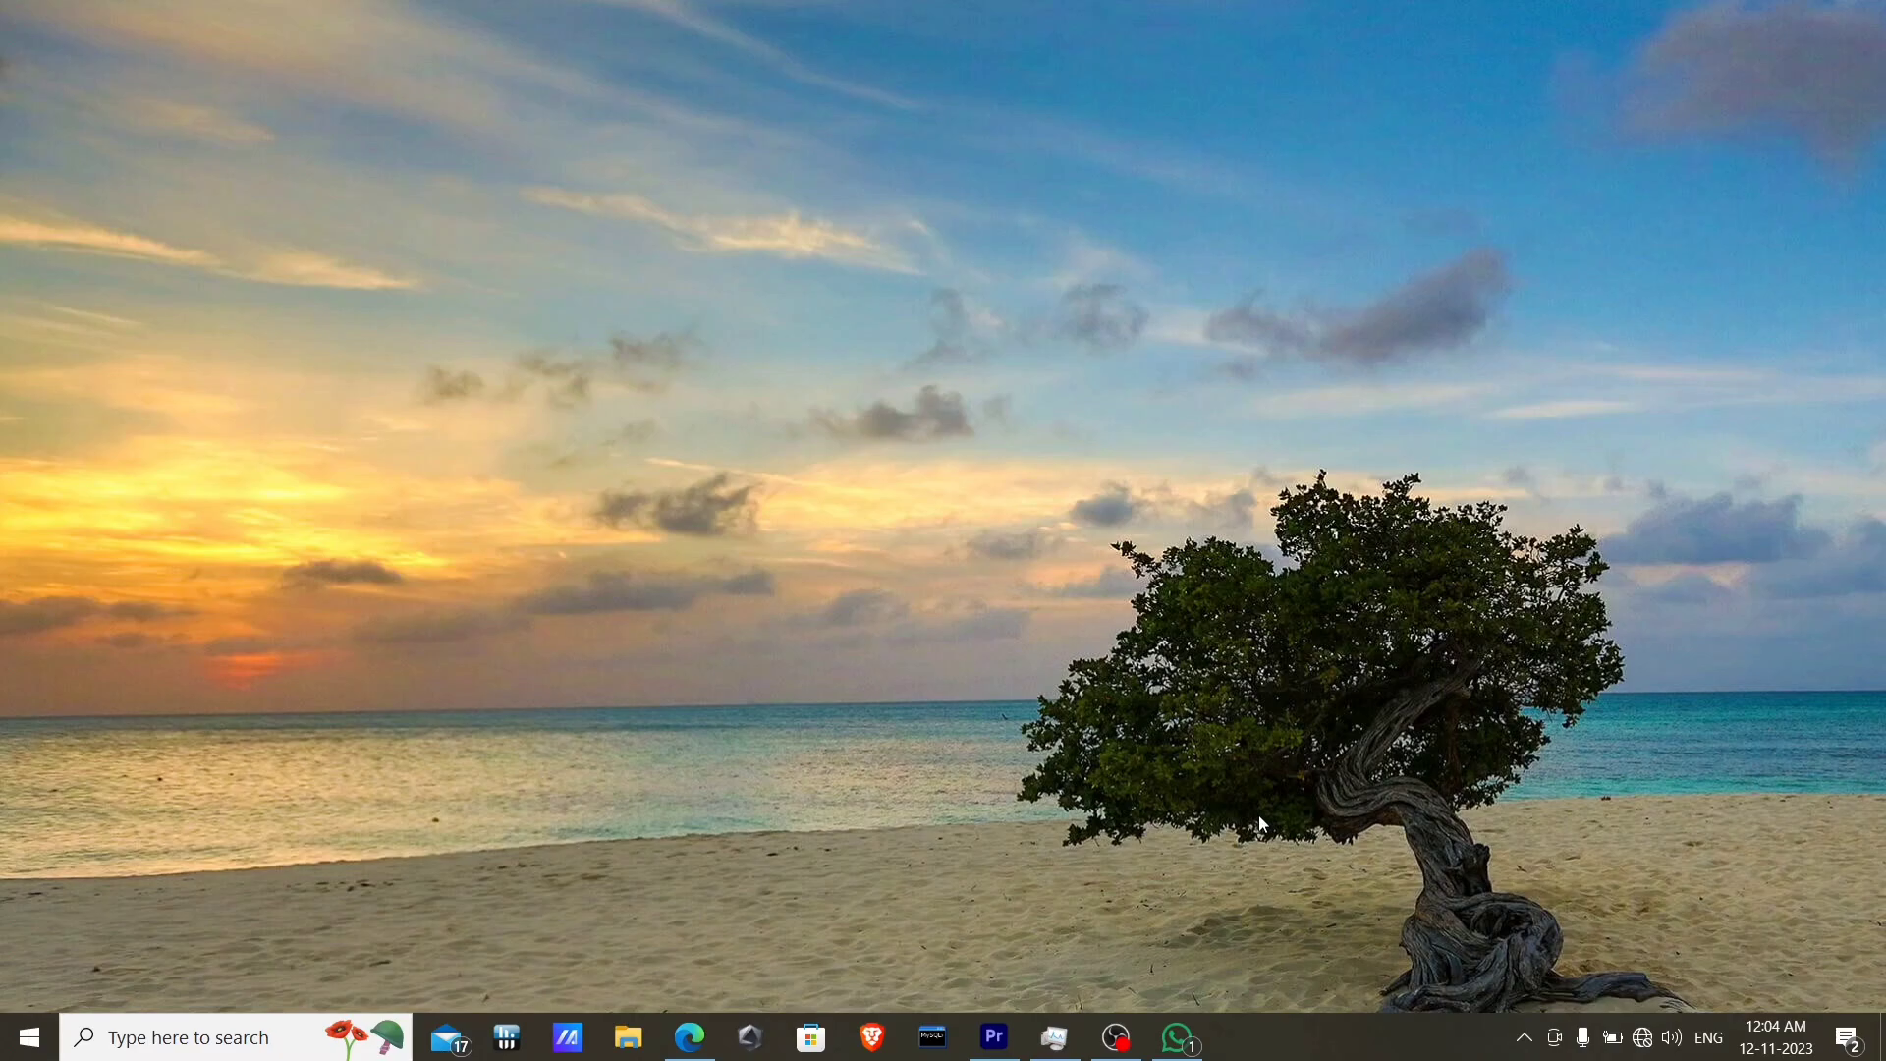
# Launch Brave in the Normal profile and load the router login page at 192.168.1.1.
pyautogui.click(873, 1036)
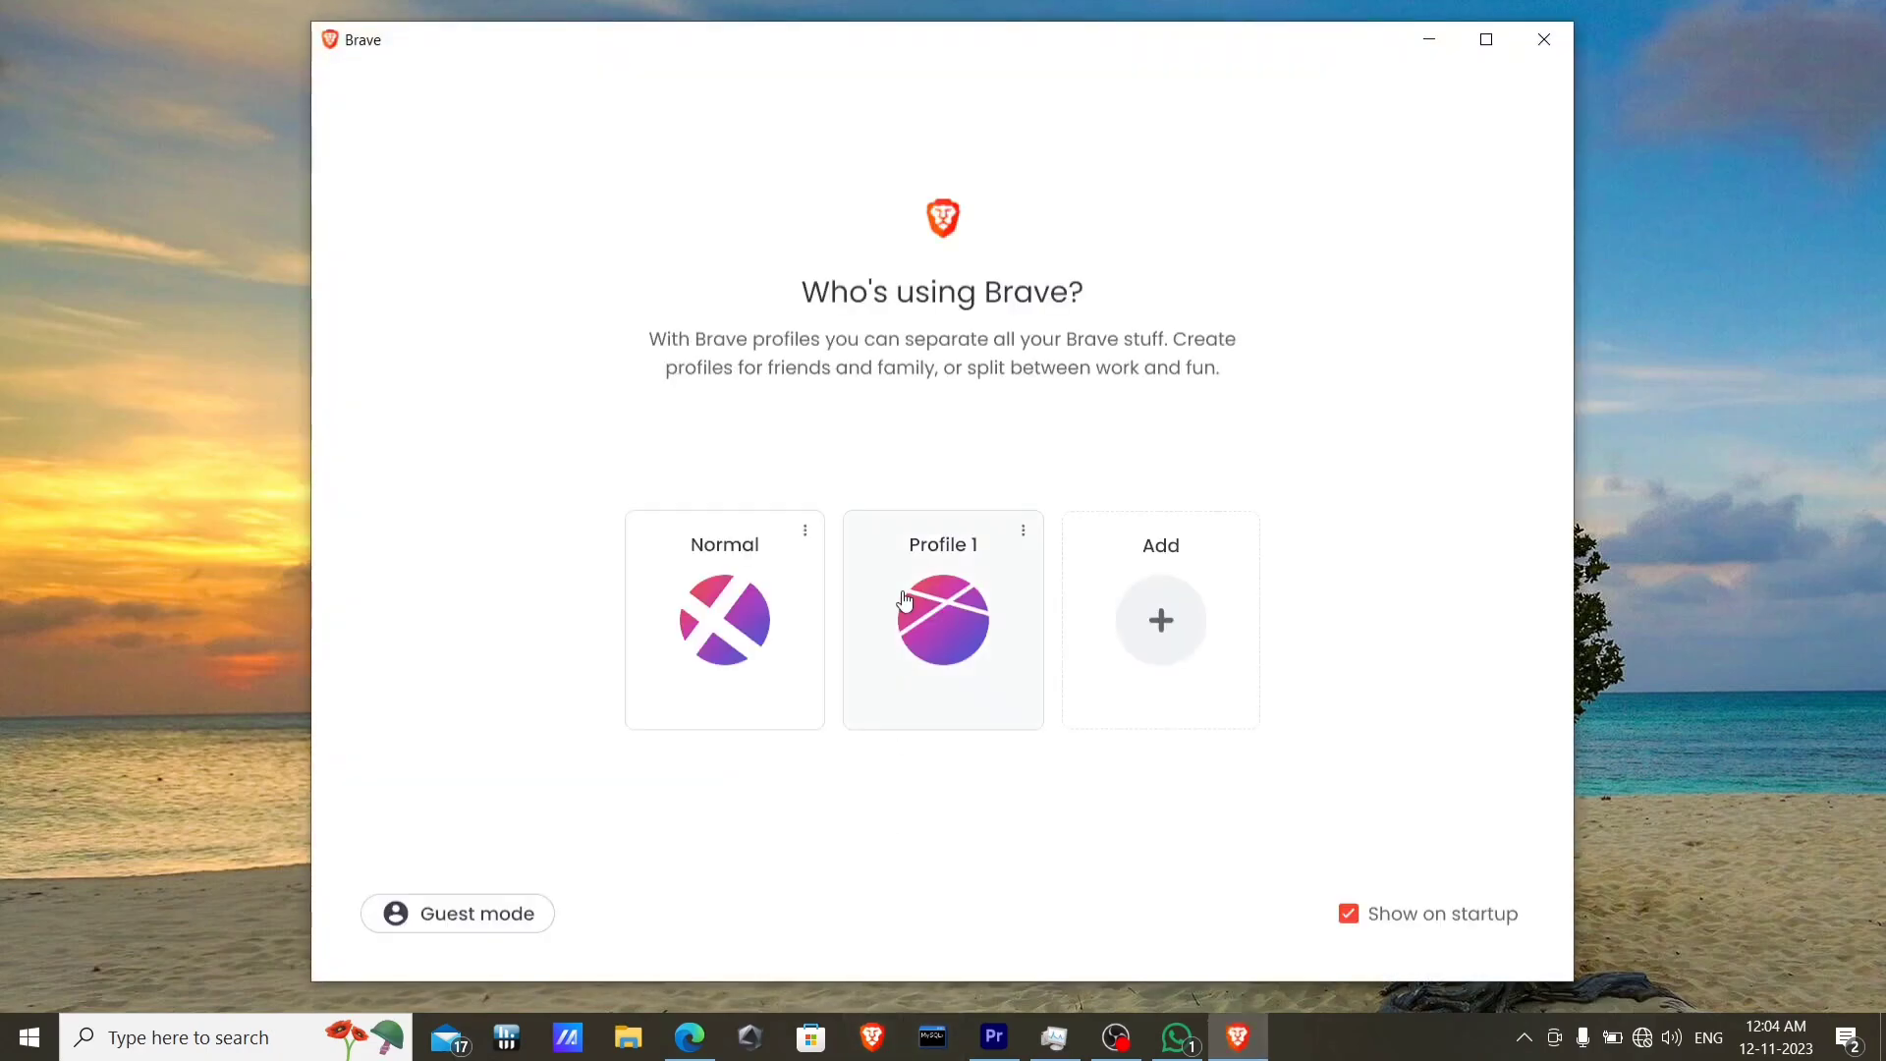
pyautogui.click(776, 617)
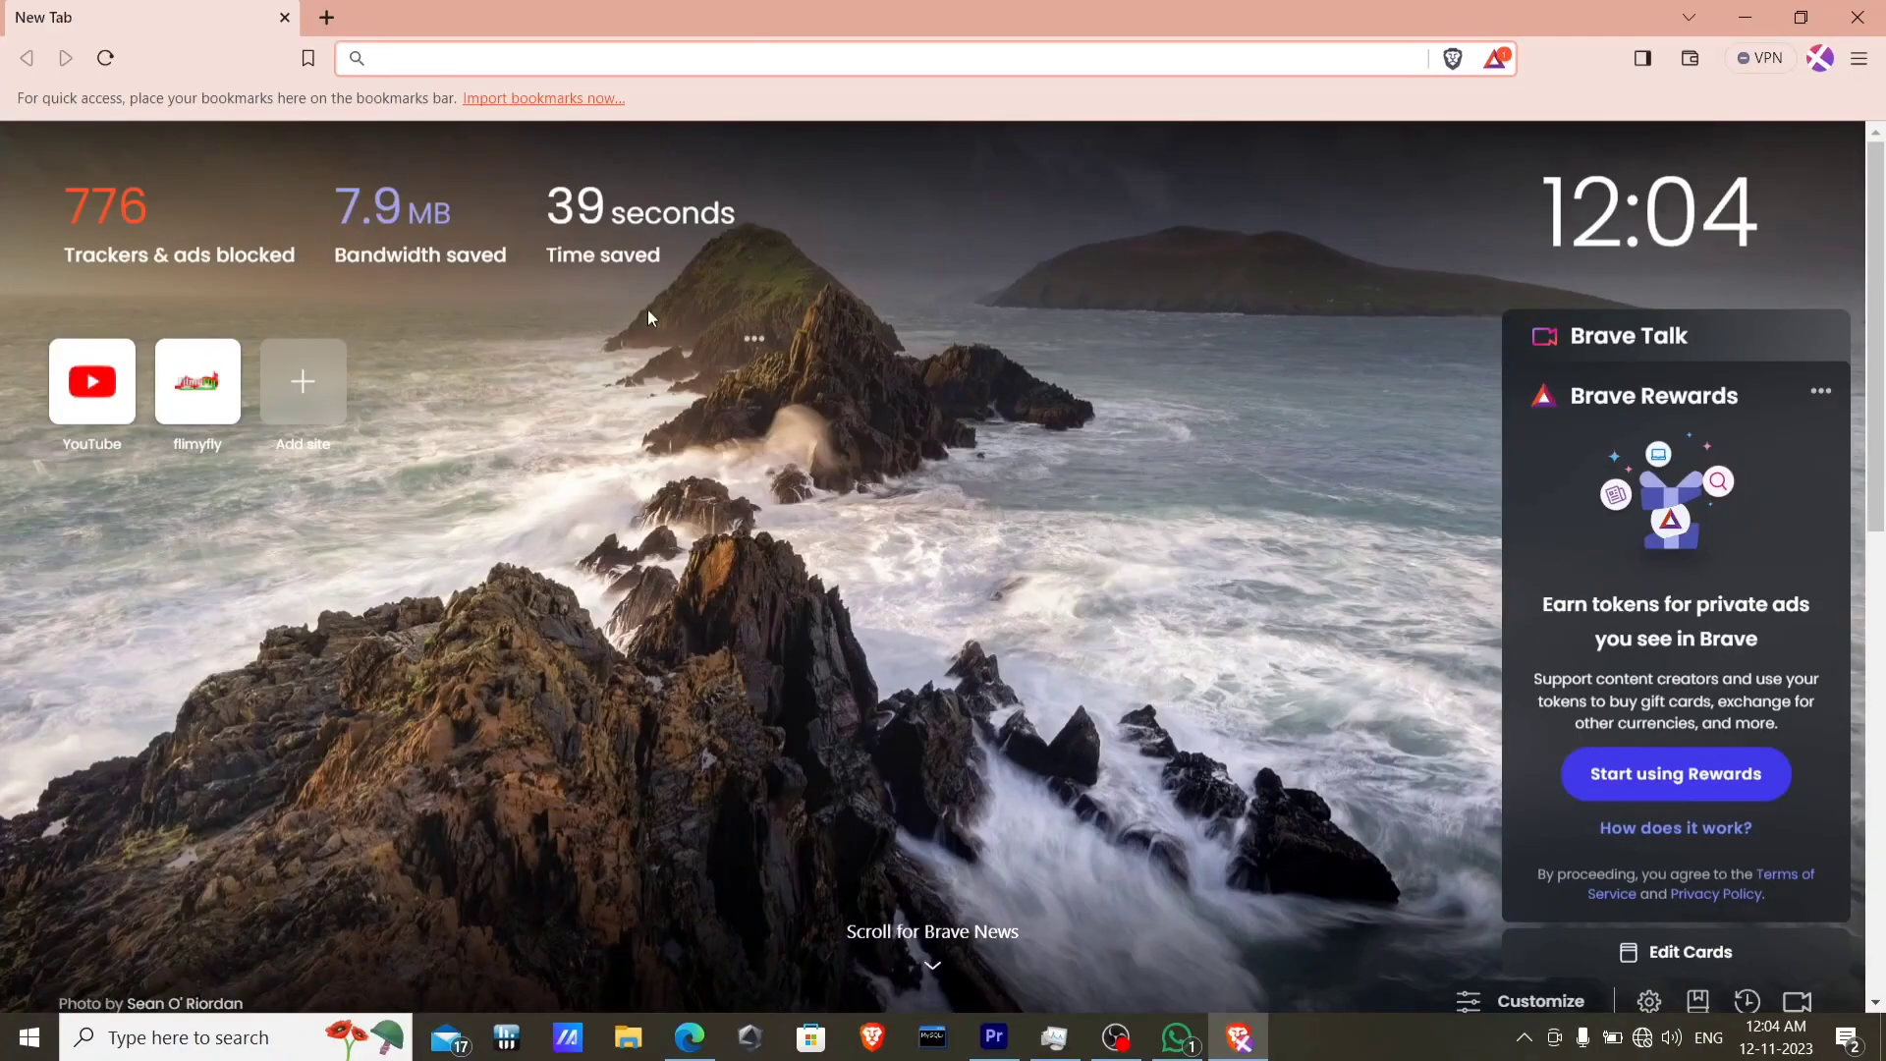
pyautogui.click(600, 62)
pyautogui.write('192')
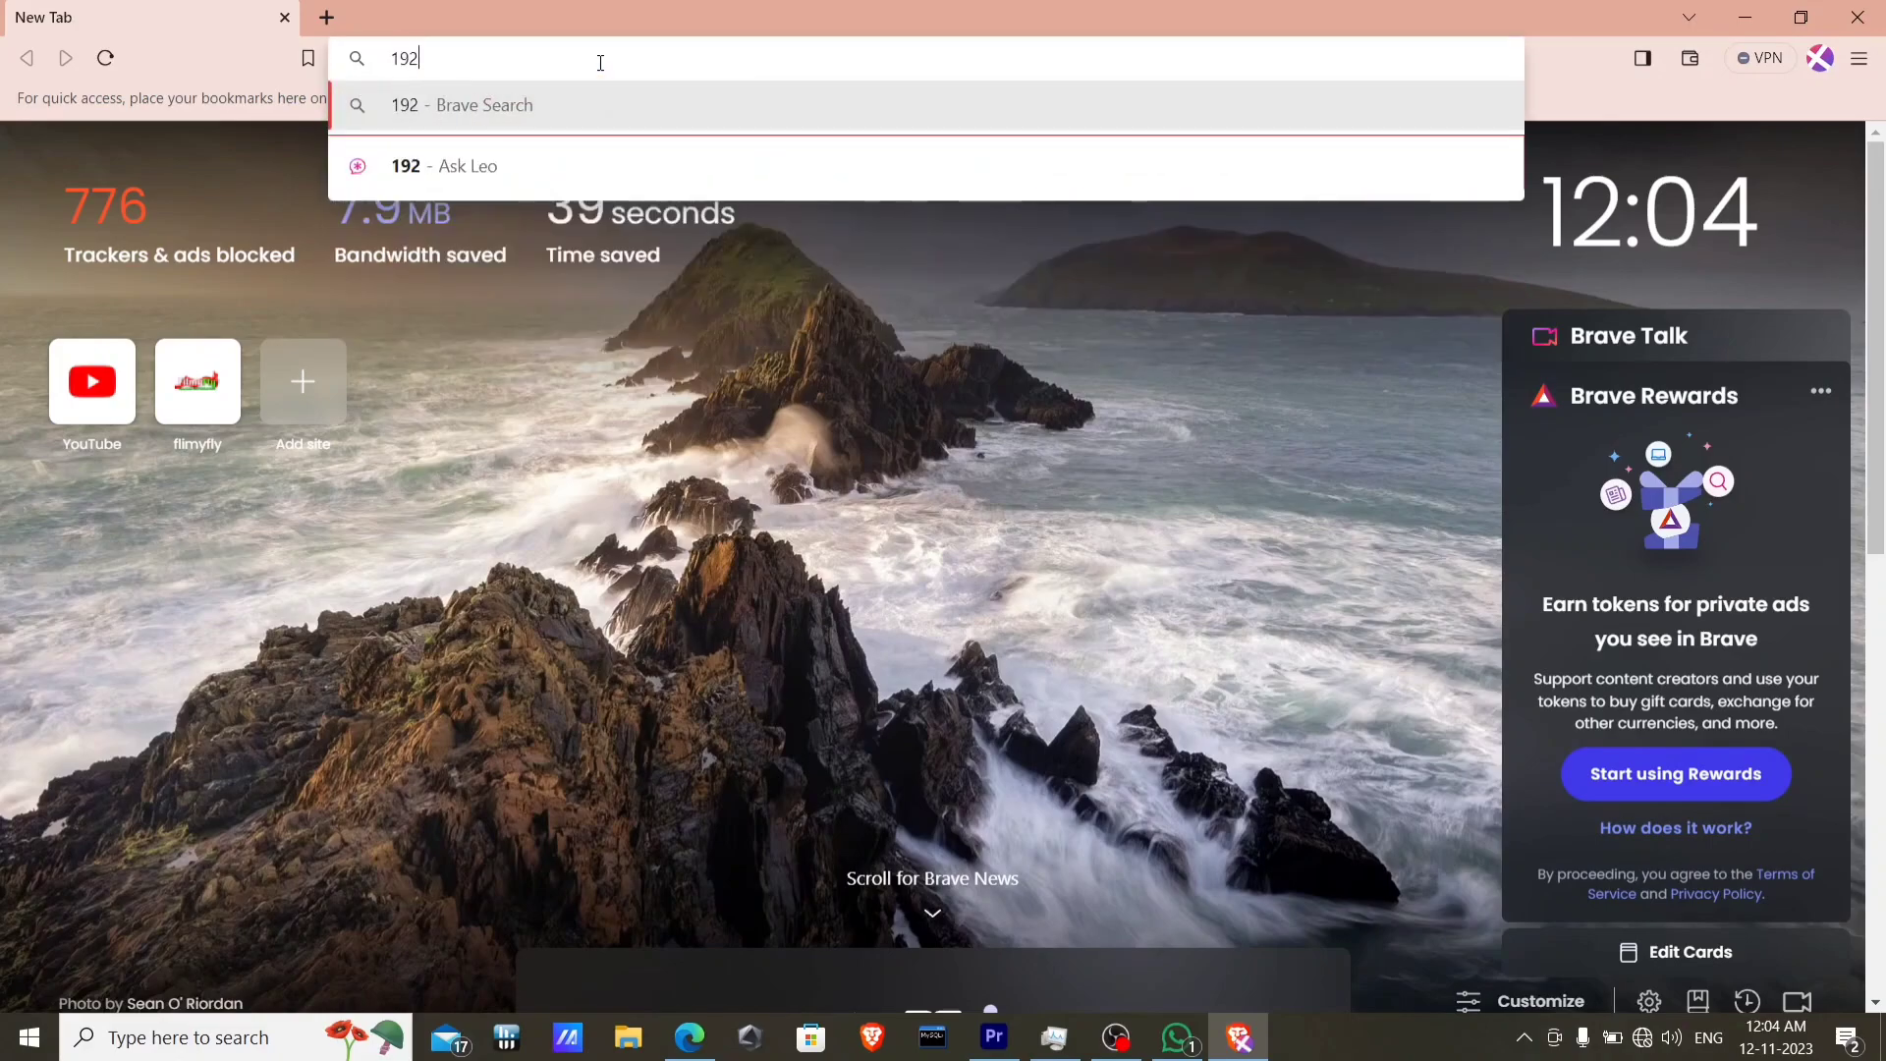
pyautogui.write('.16')
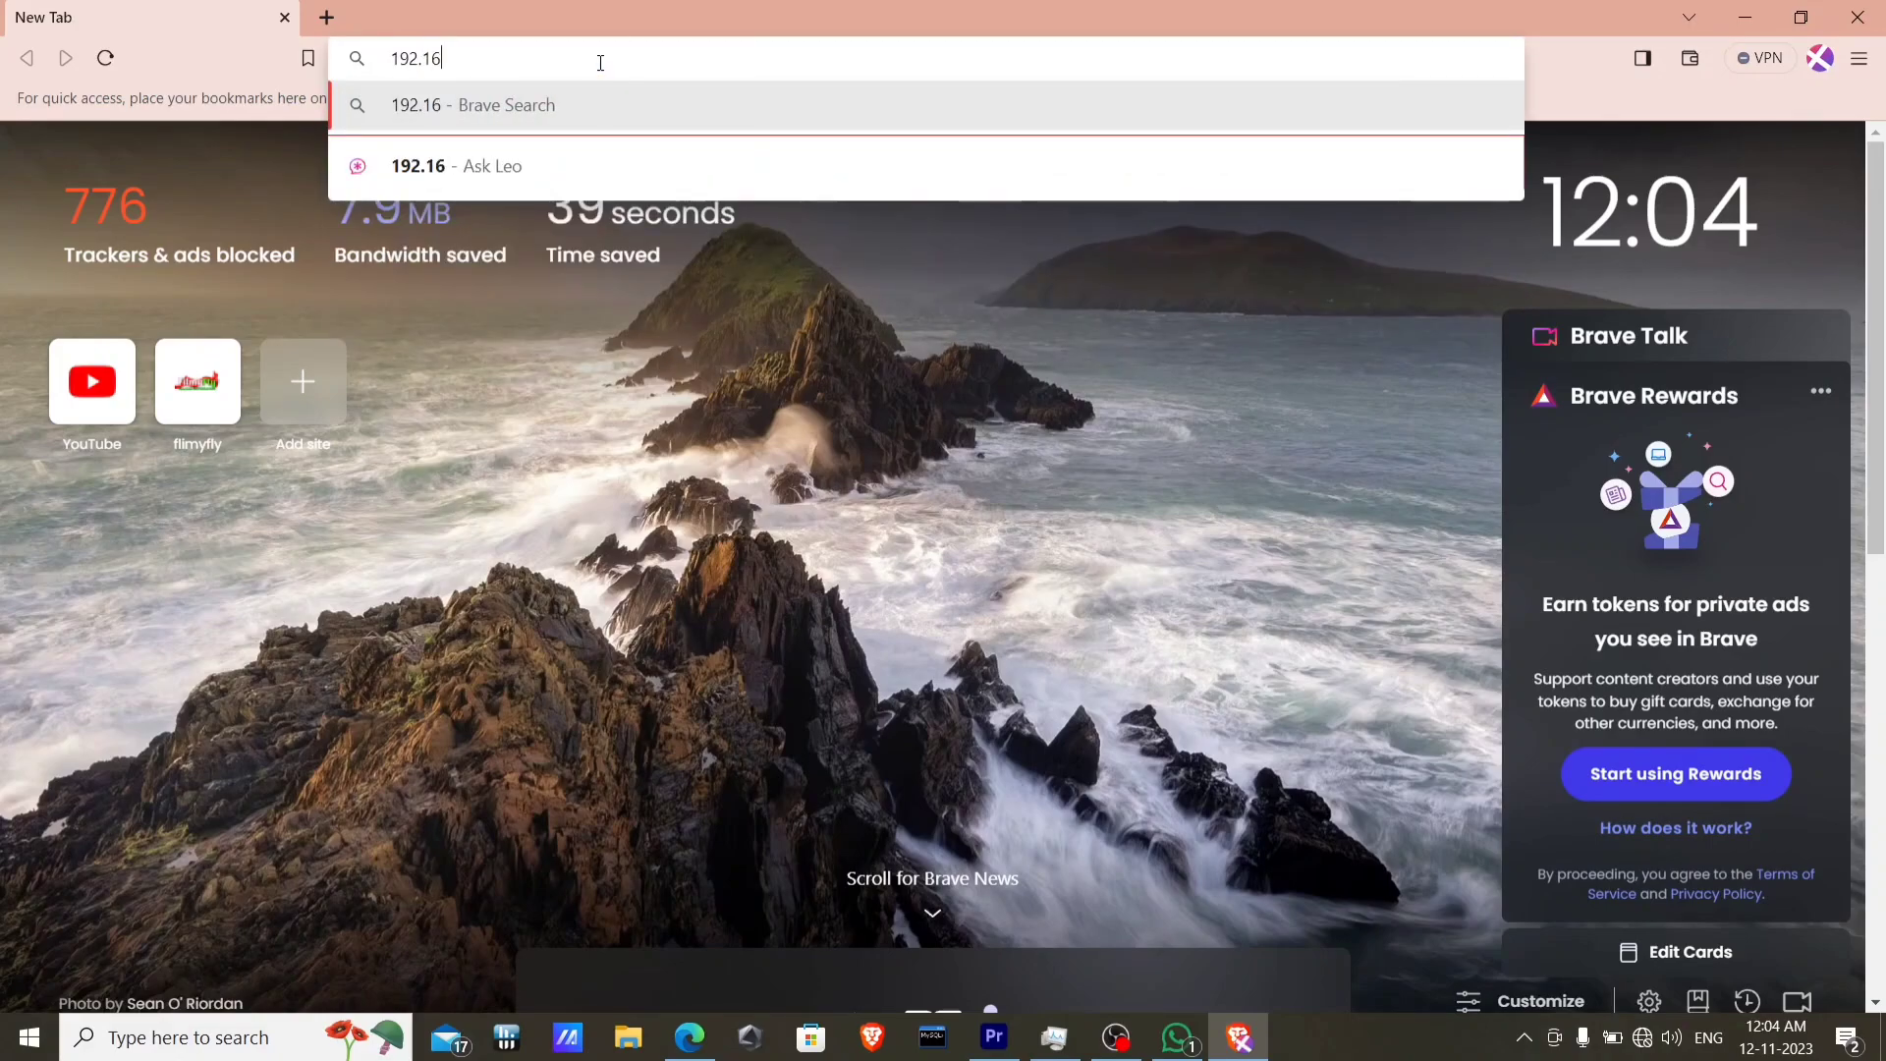
pyautogui.write('8.1.1')
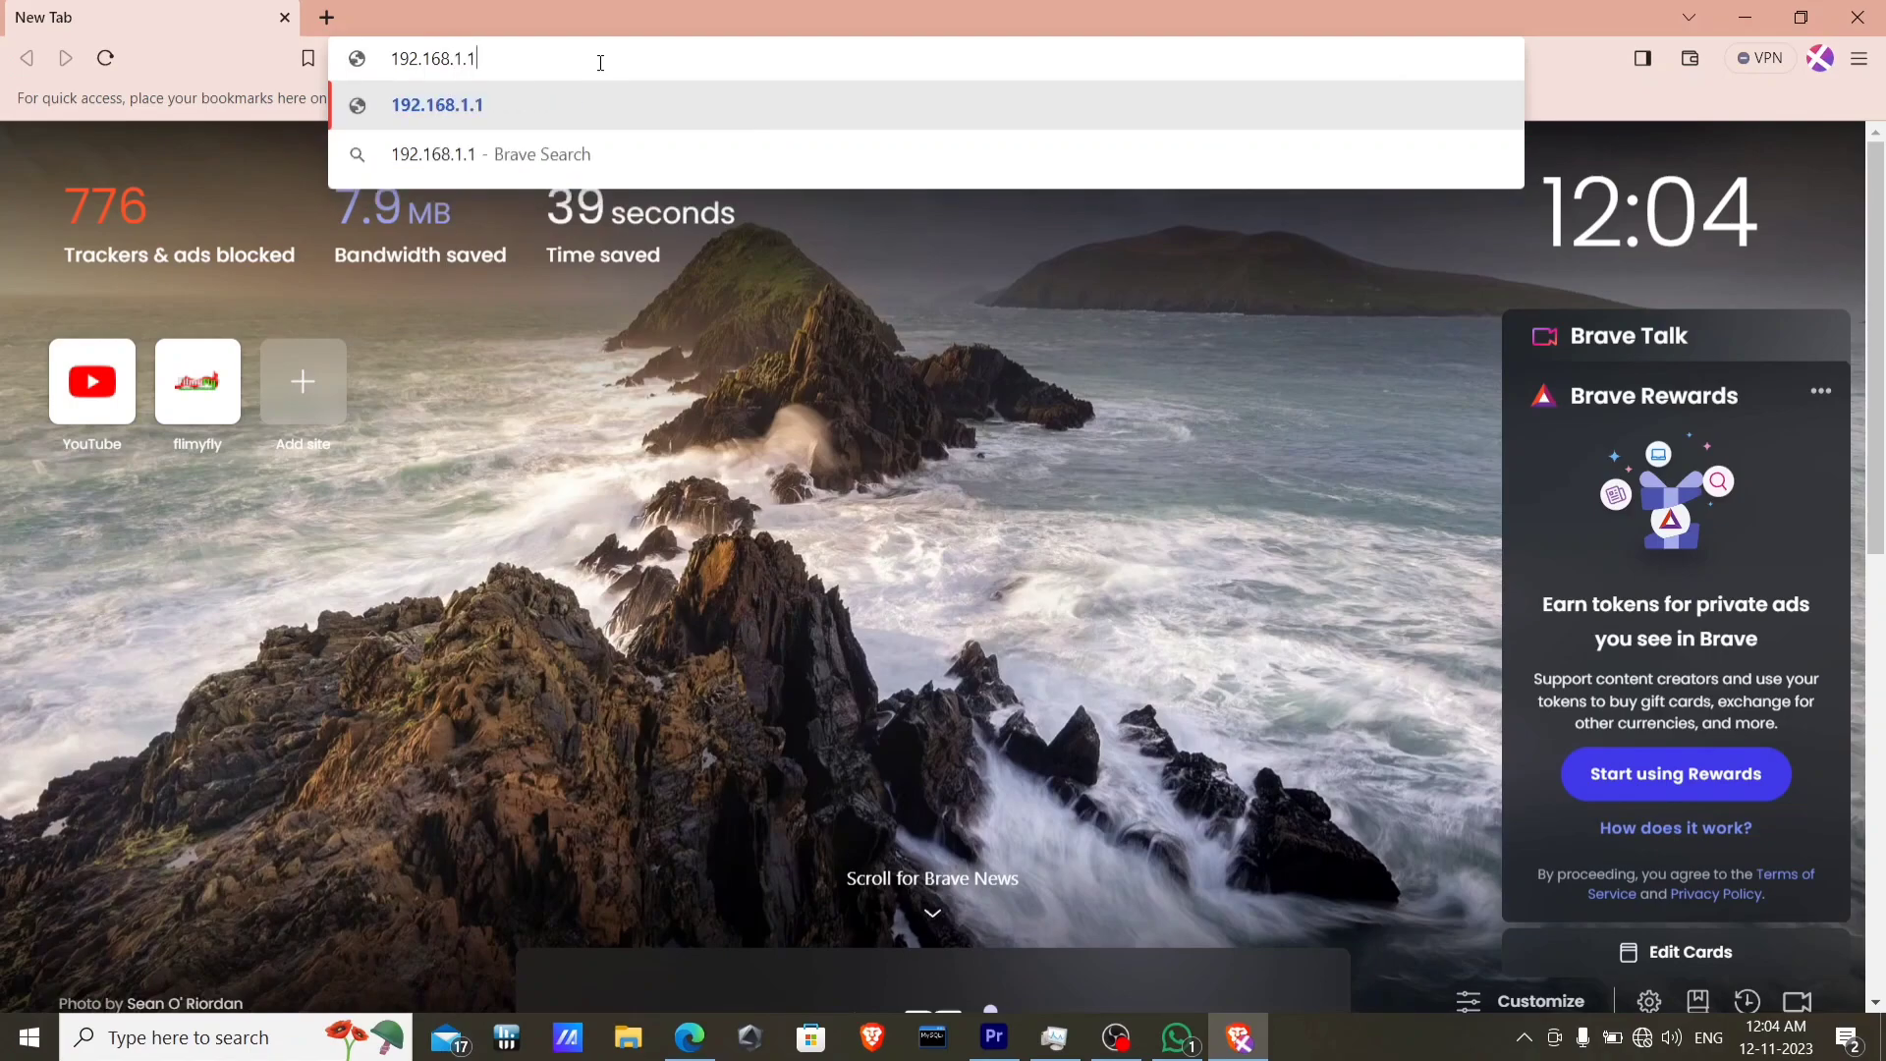
pyautogui.press('Return')
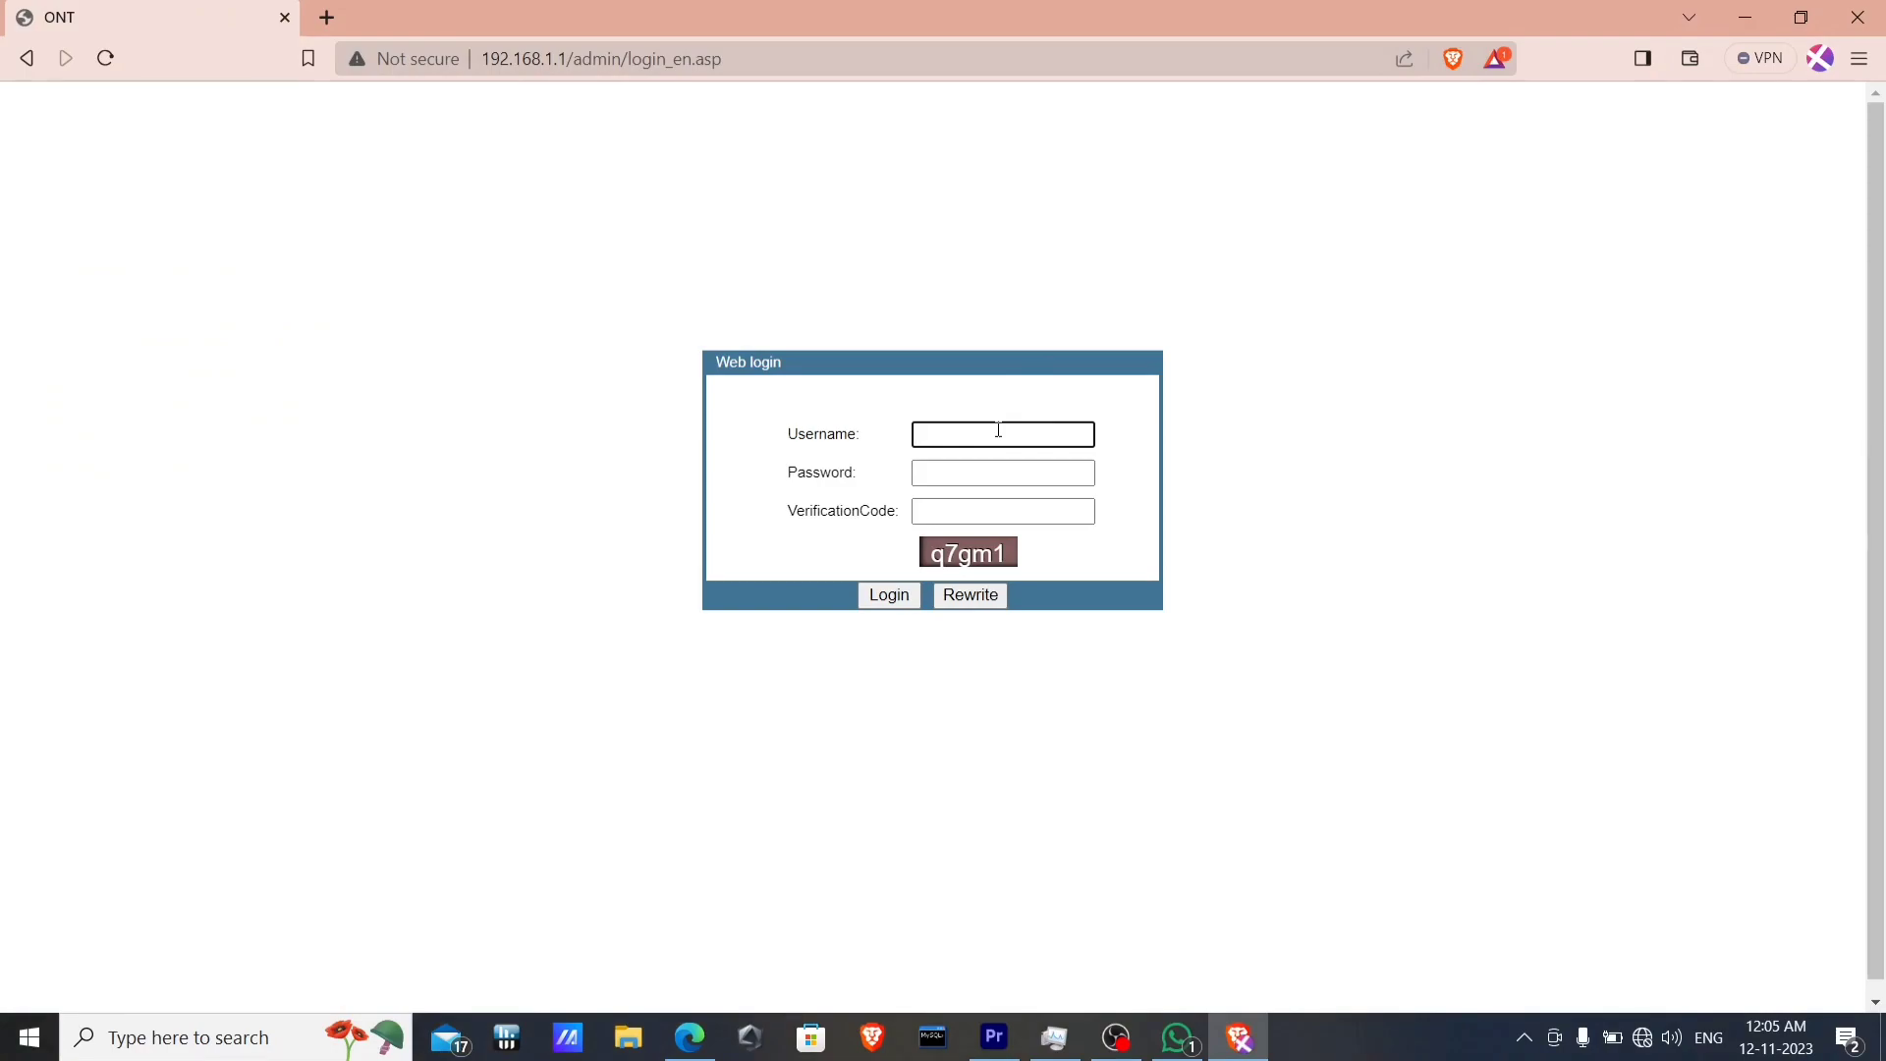
# Log in as admin with the password from clipboard history and the on-screen verification code.
pyautogui.write('admin')
pyautogui.click(993, 471)
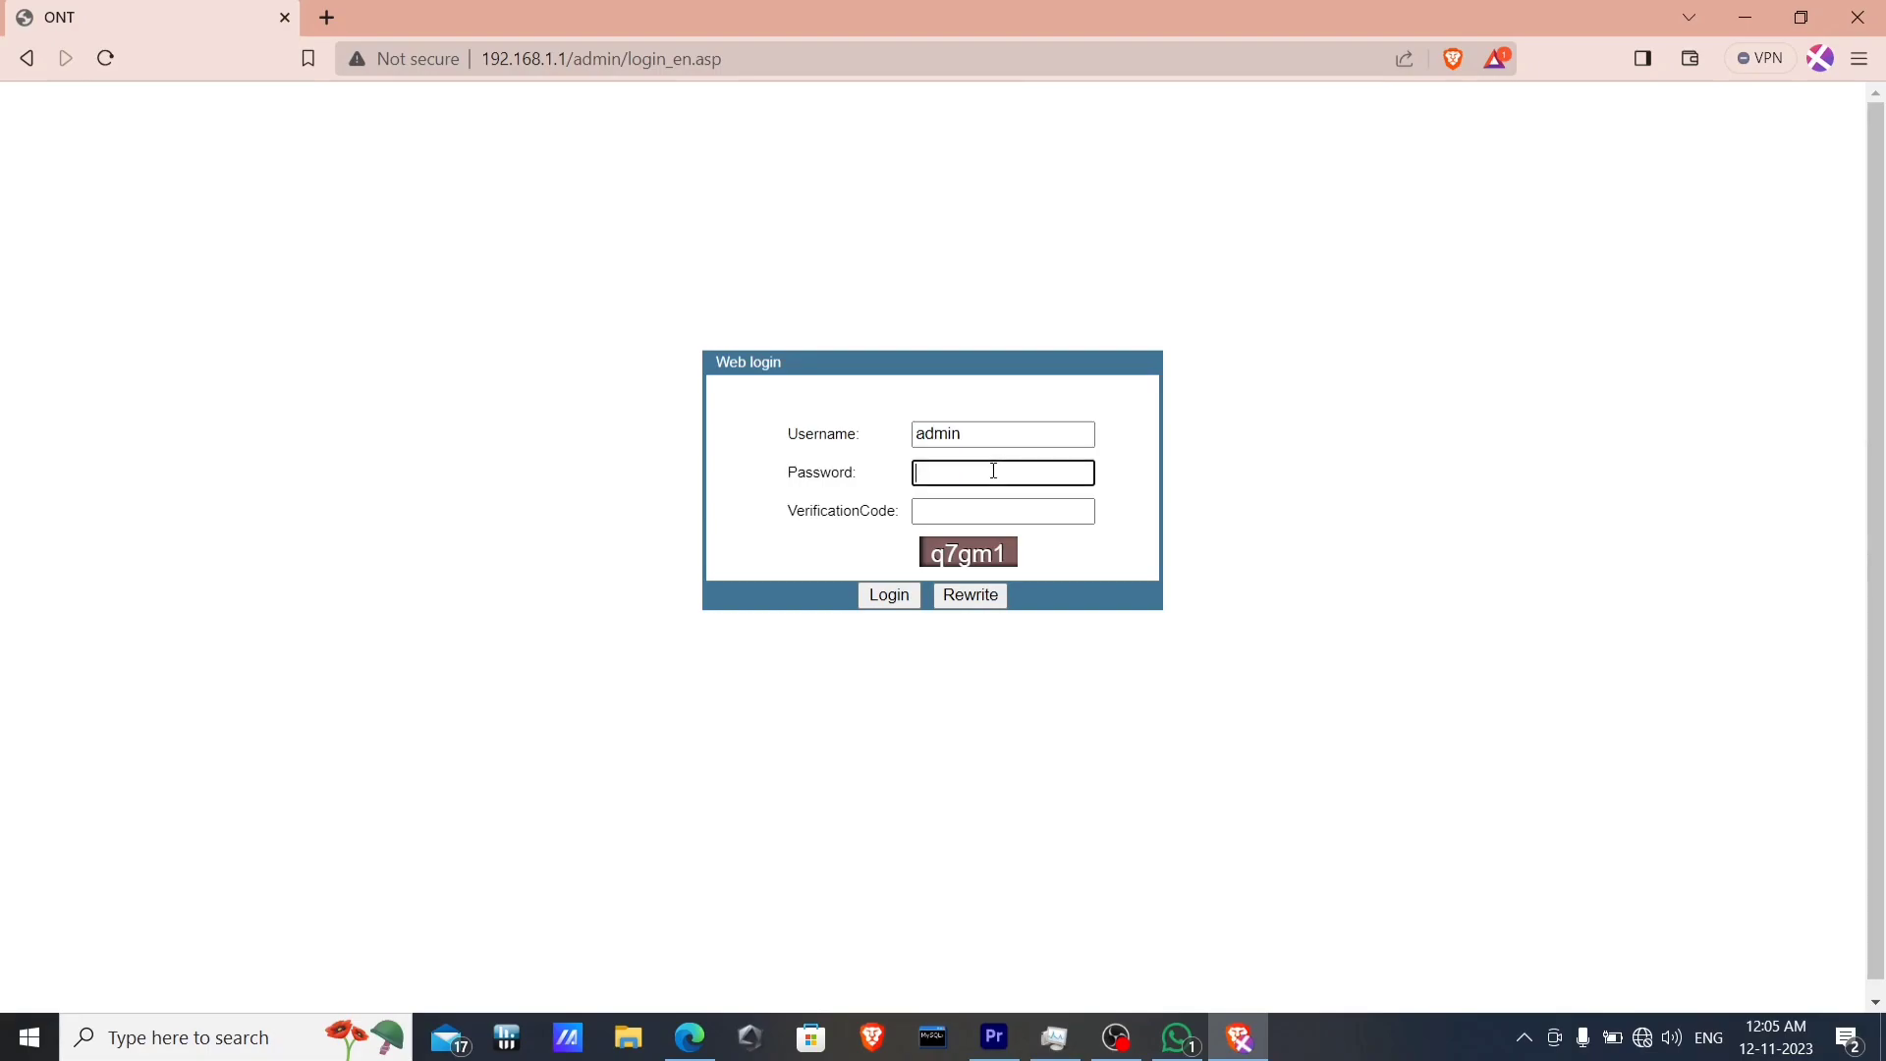
pyautogui.press('super+v')
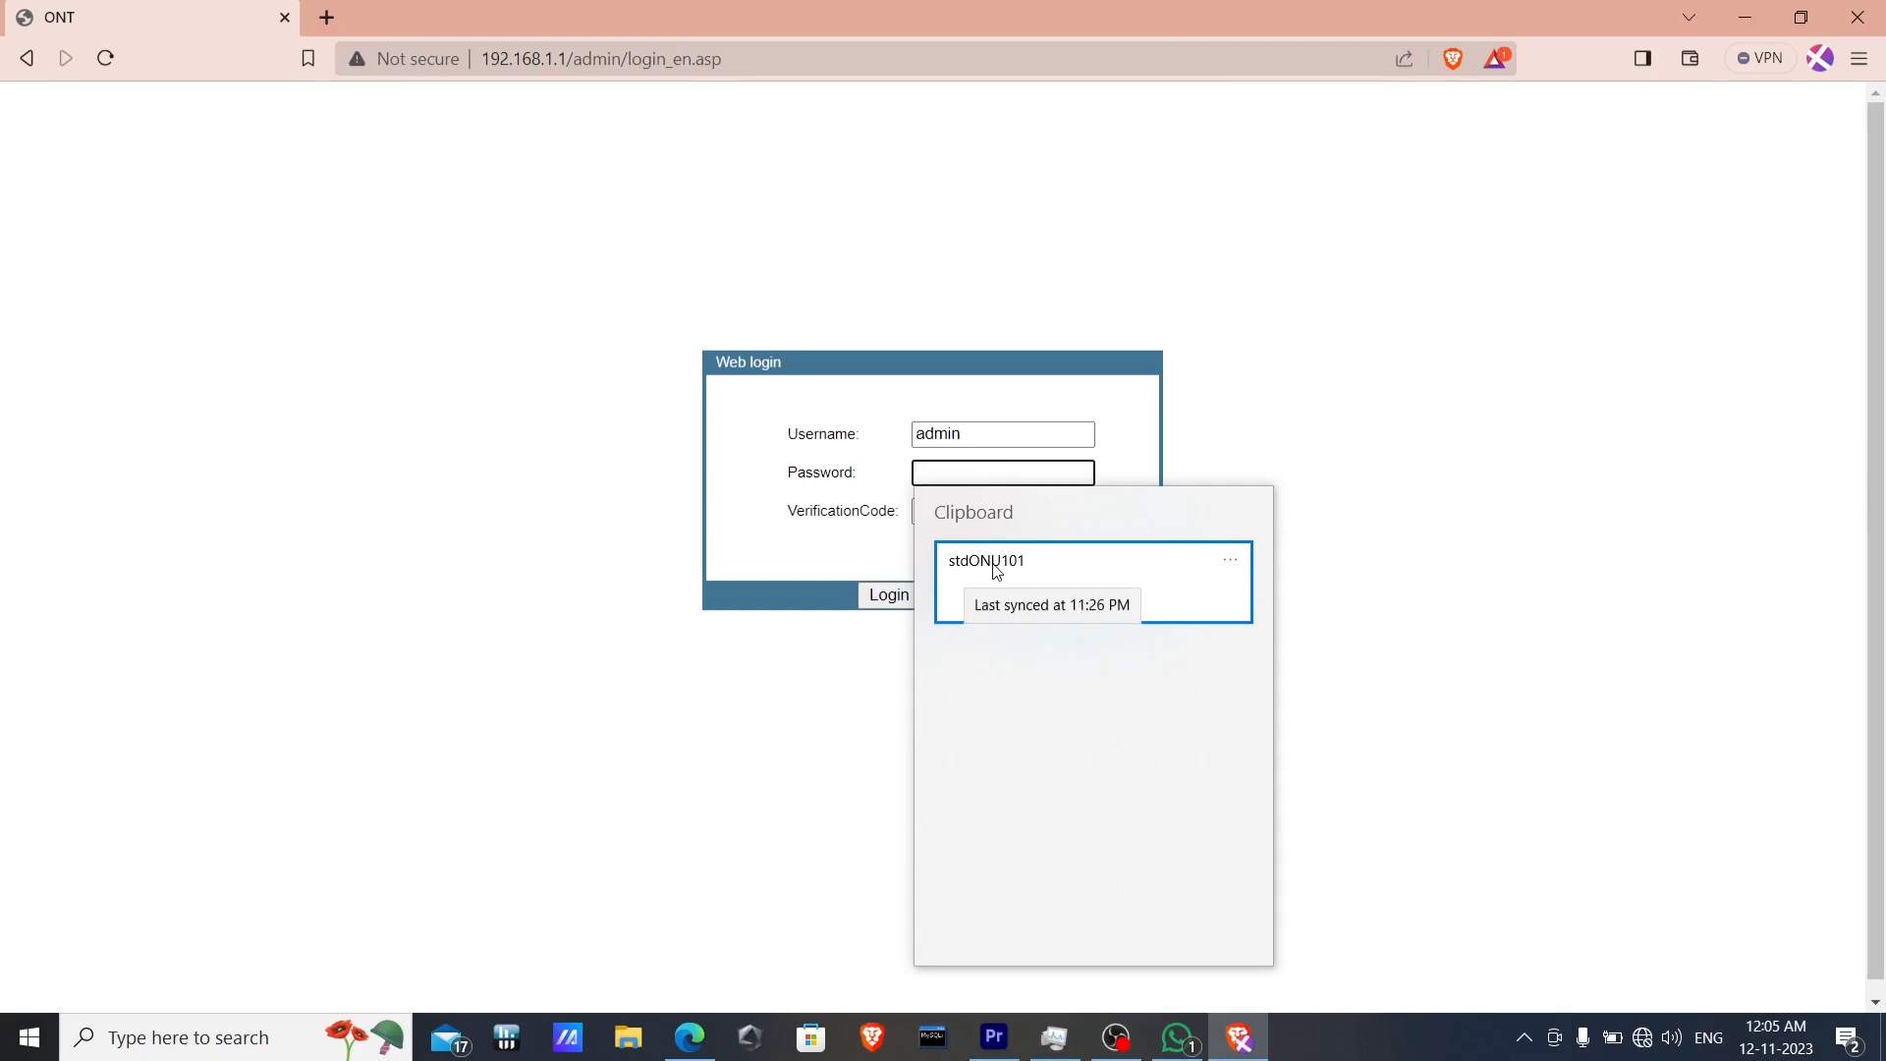
pyautogui.click(995, 568)
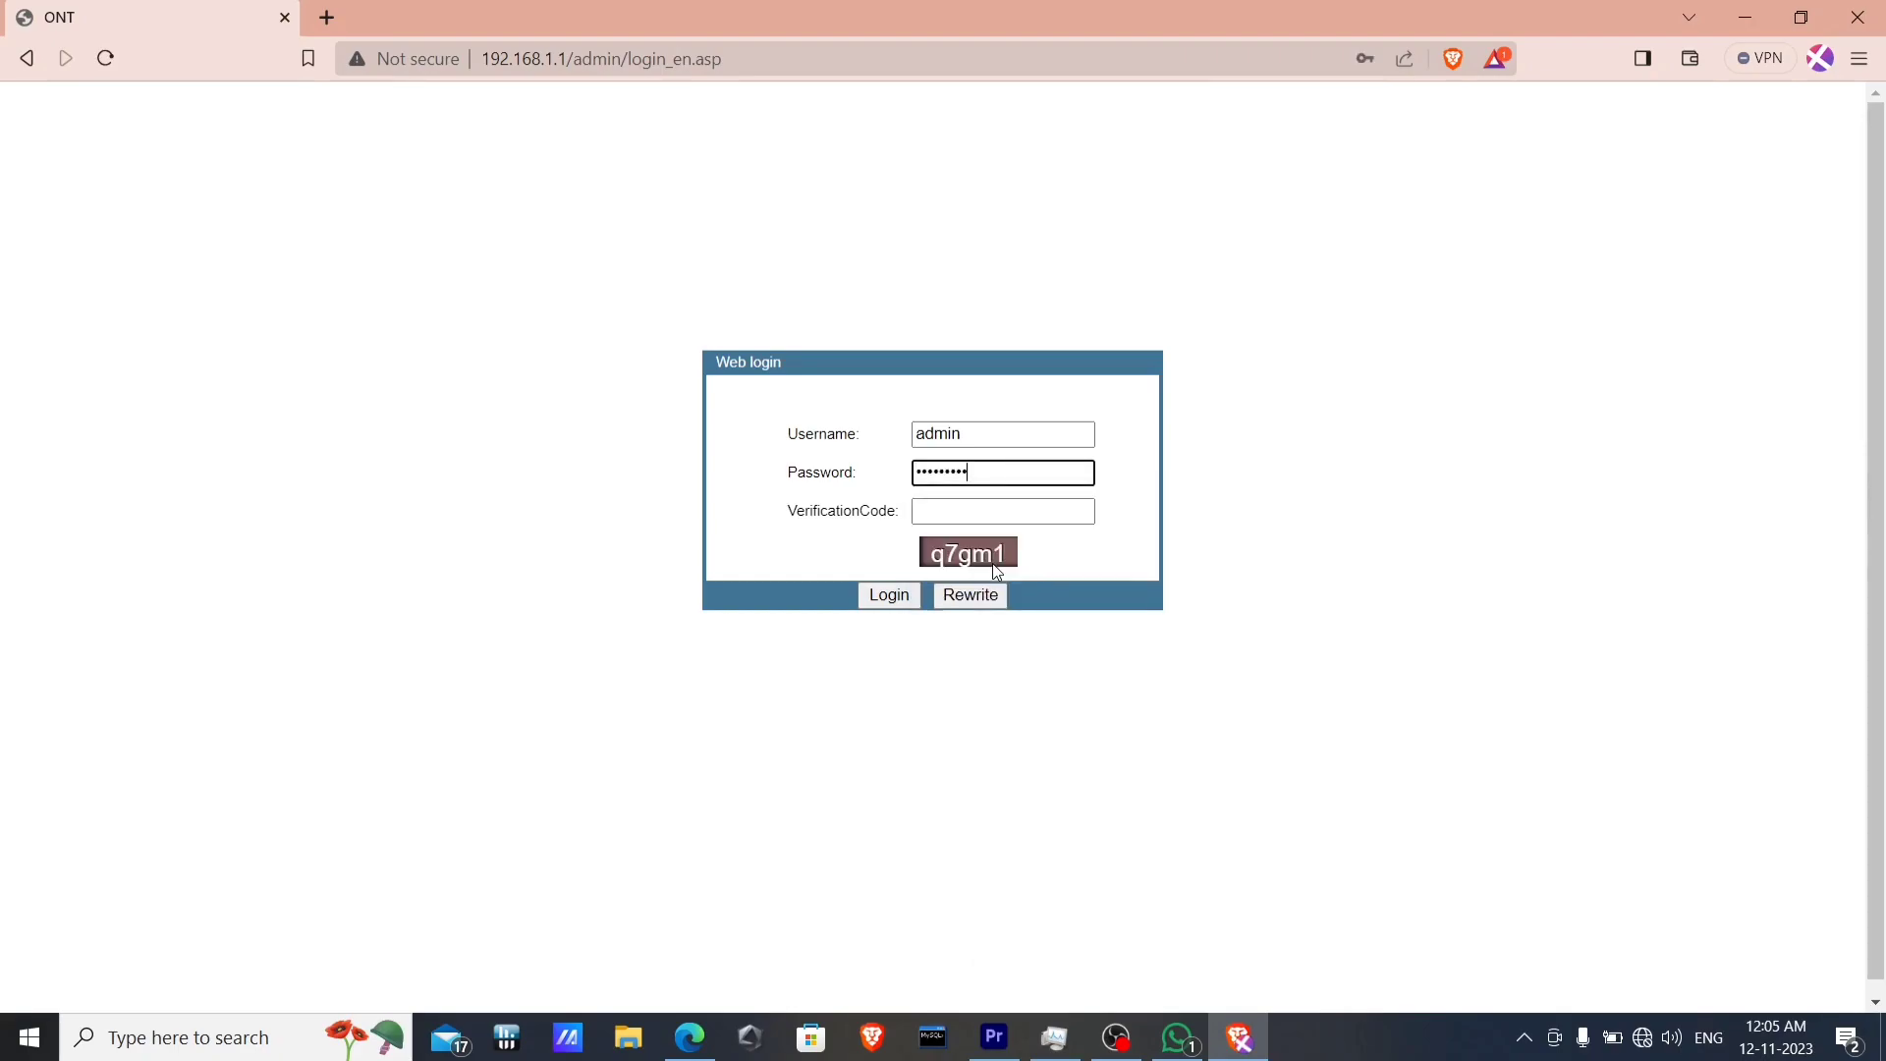
pyautogui.click(961, 510)
pyautogui.write('q7')
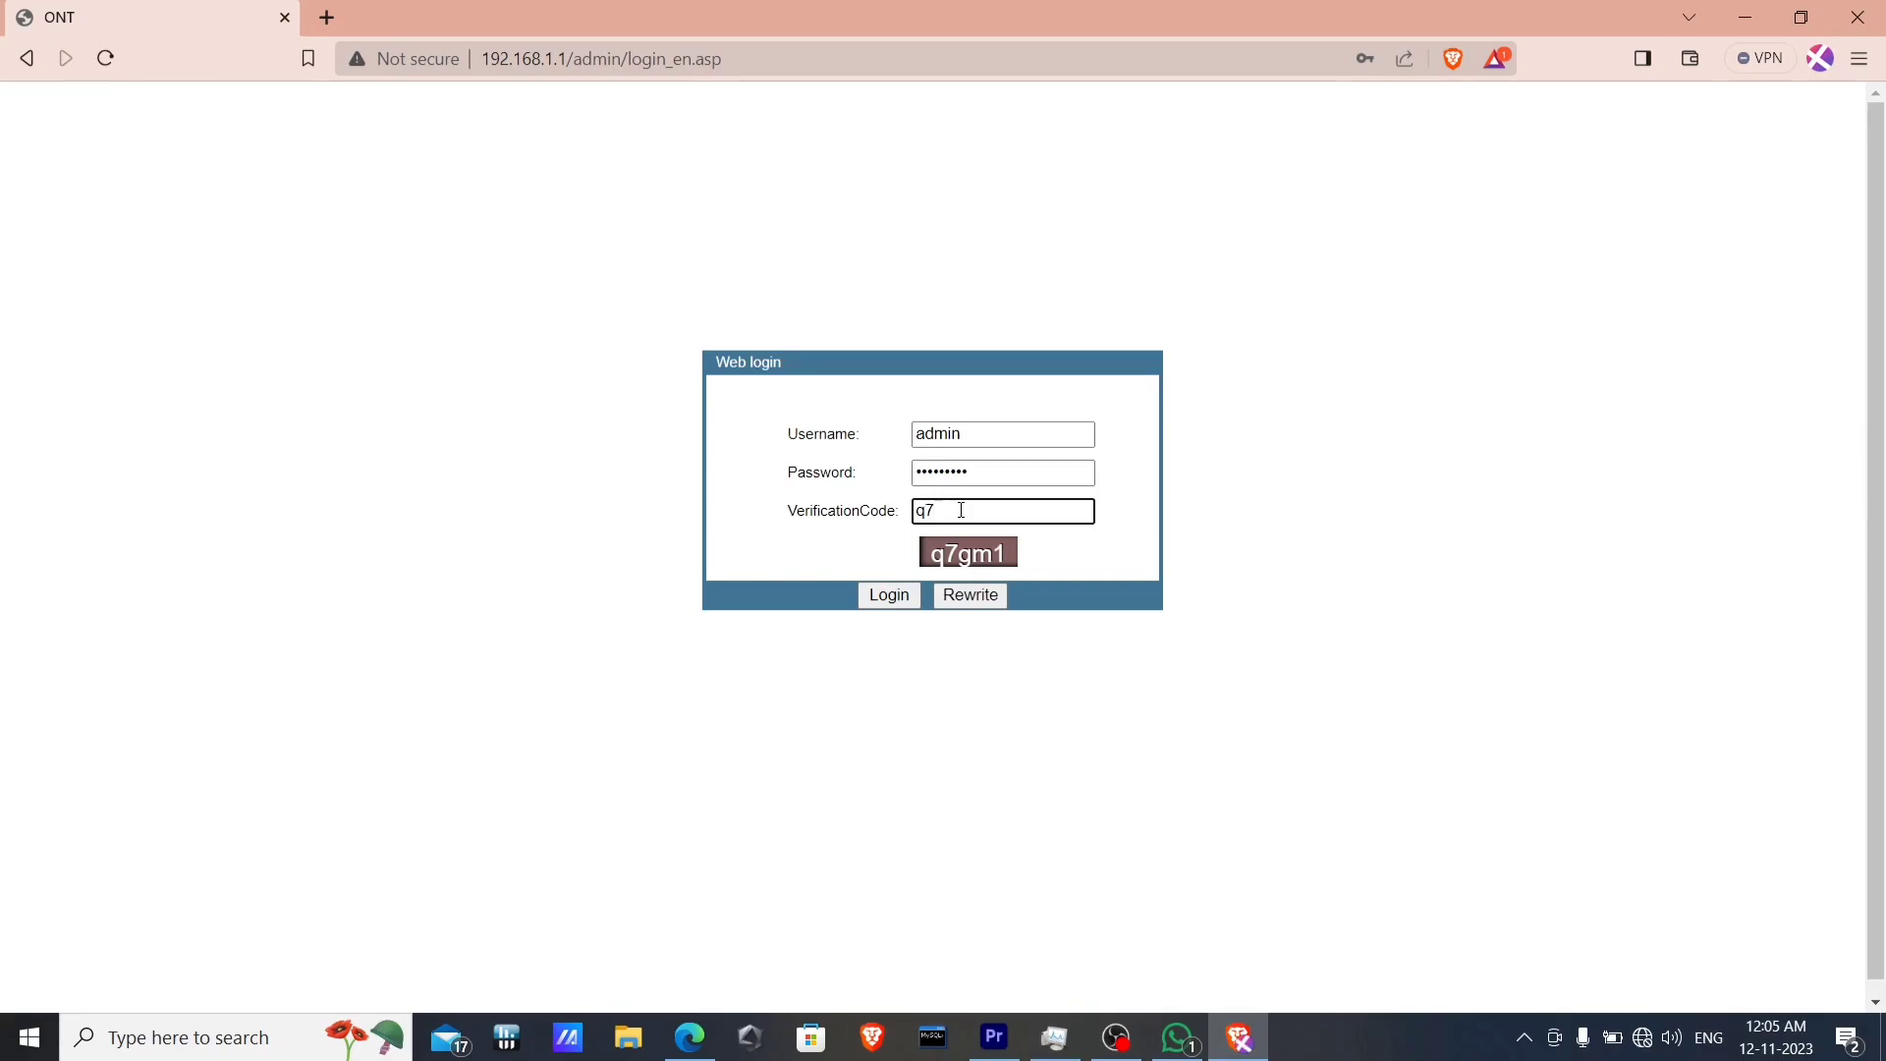
pyautogui.write('gm1')
pyautogui.click(912, 600)
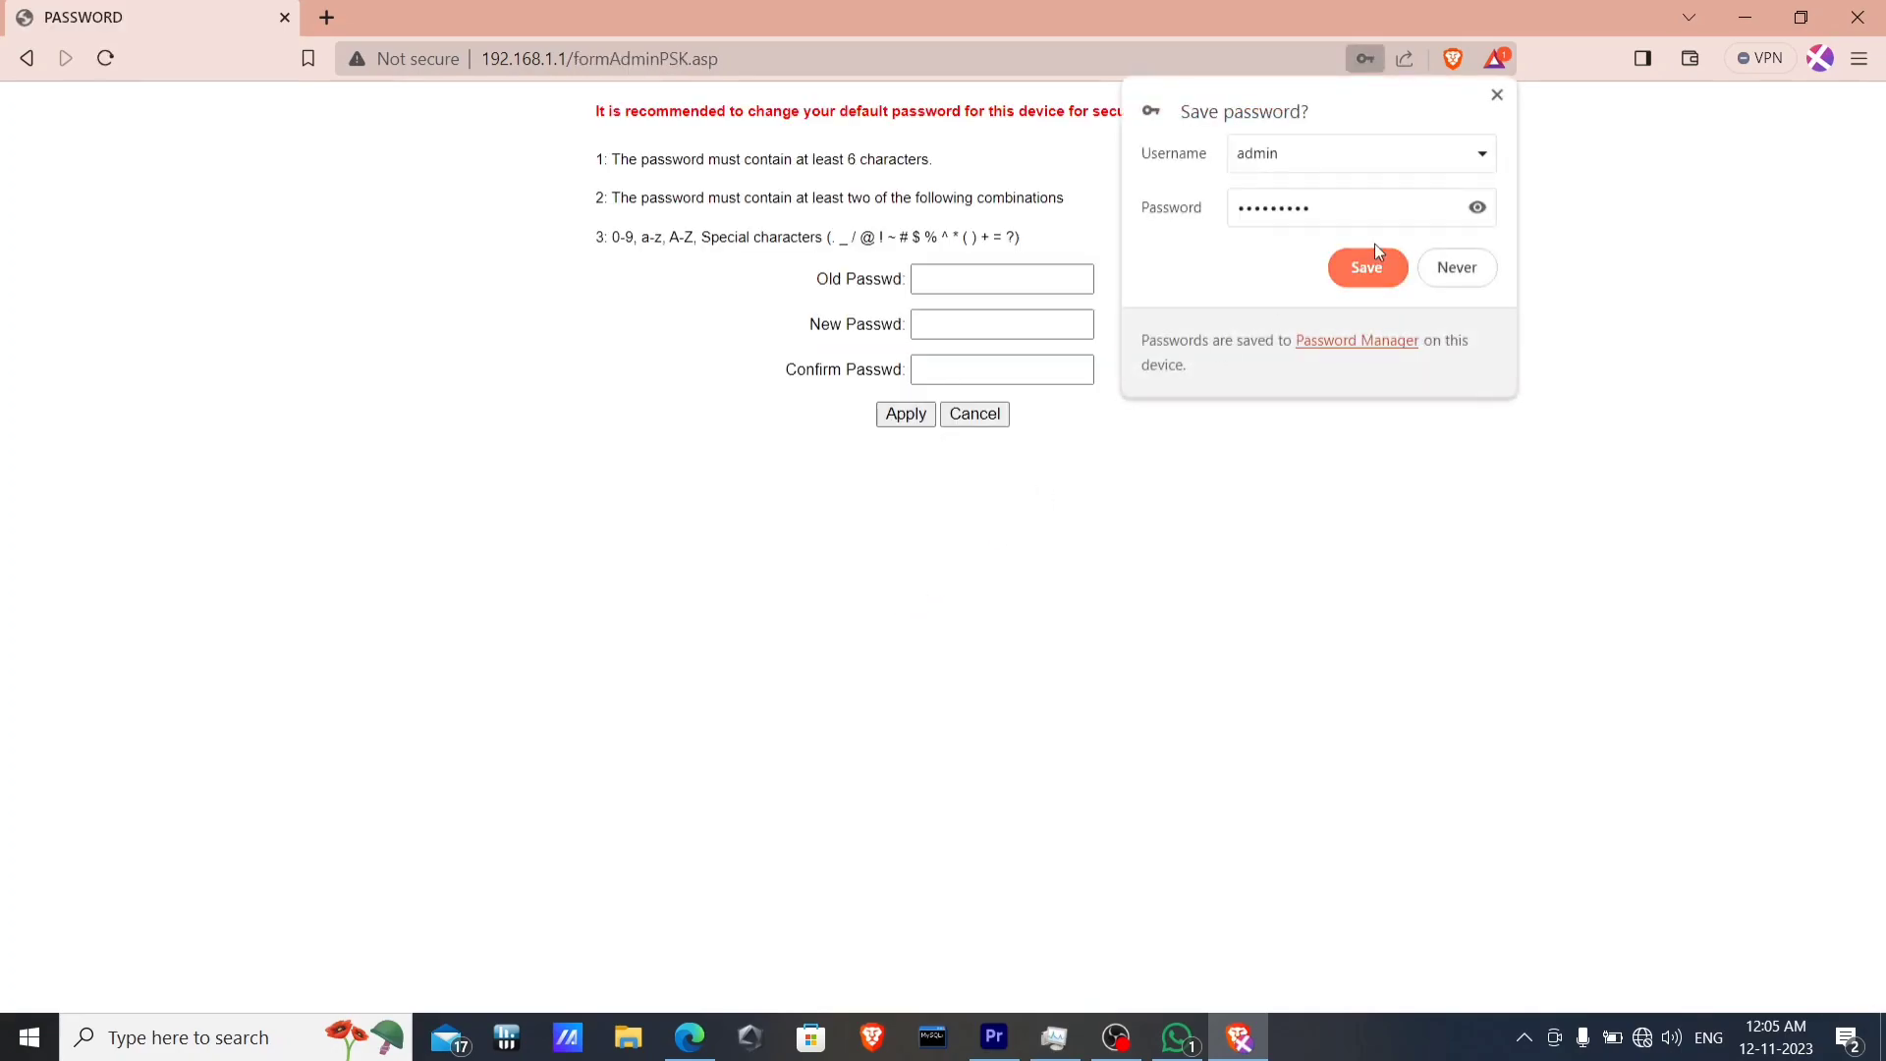
# Dismiss the save-password popup and paste the current password into Old Passwd.
pyautogui.click(1495, 95)
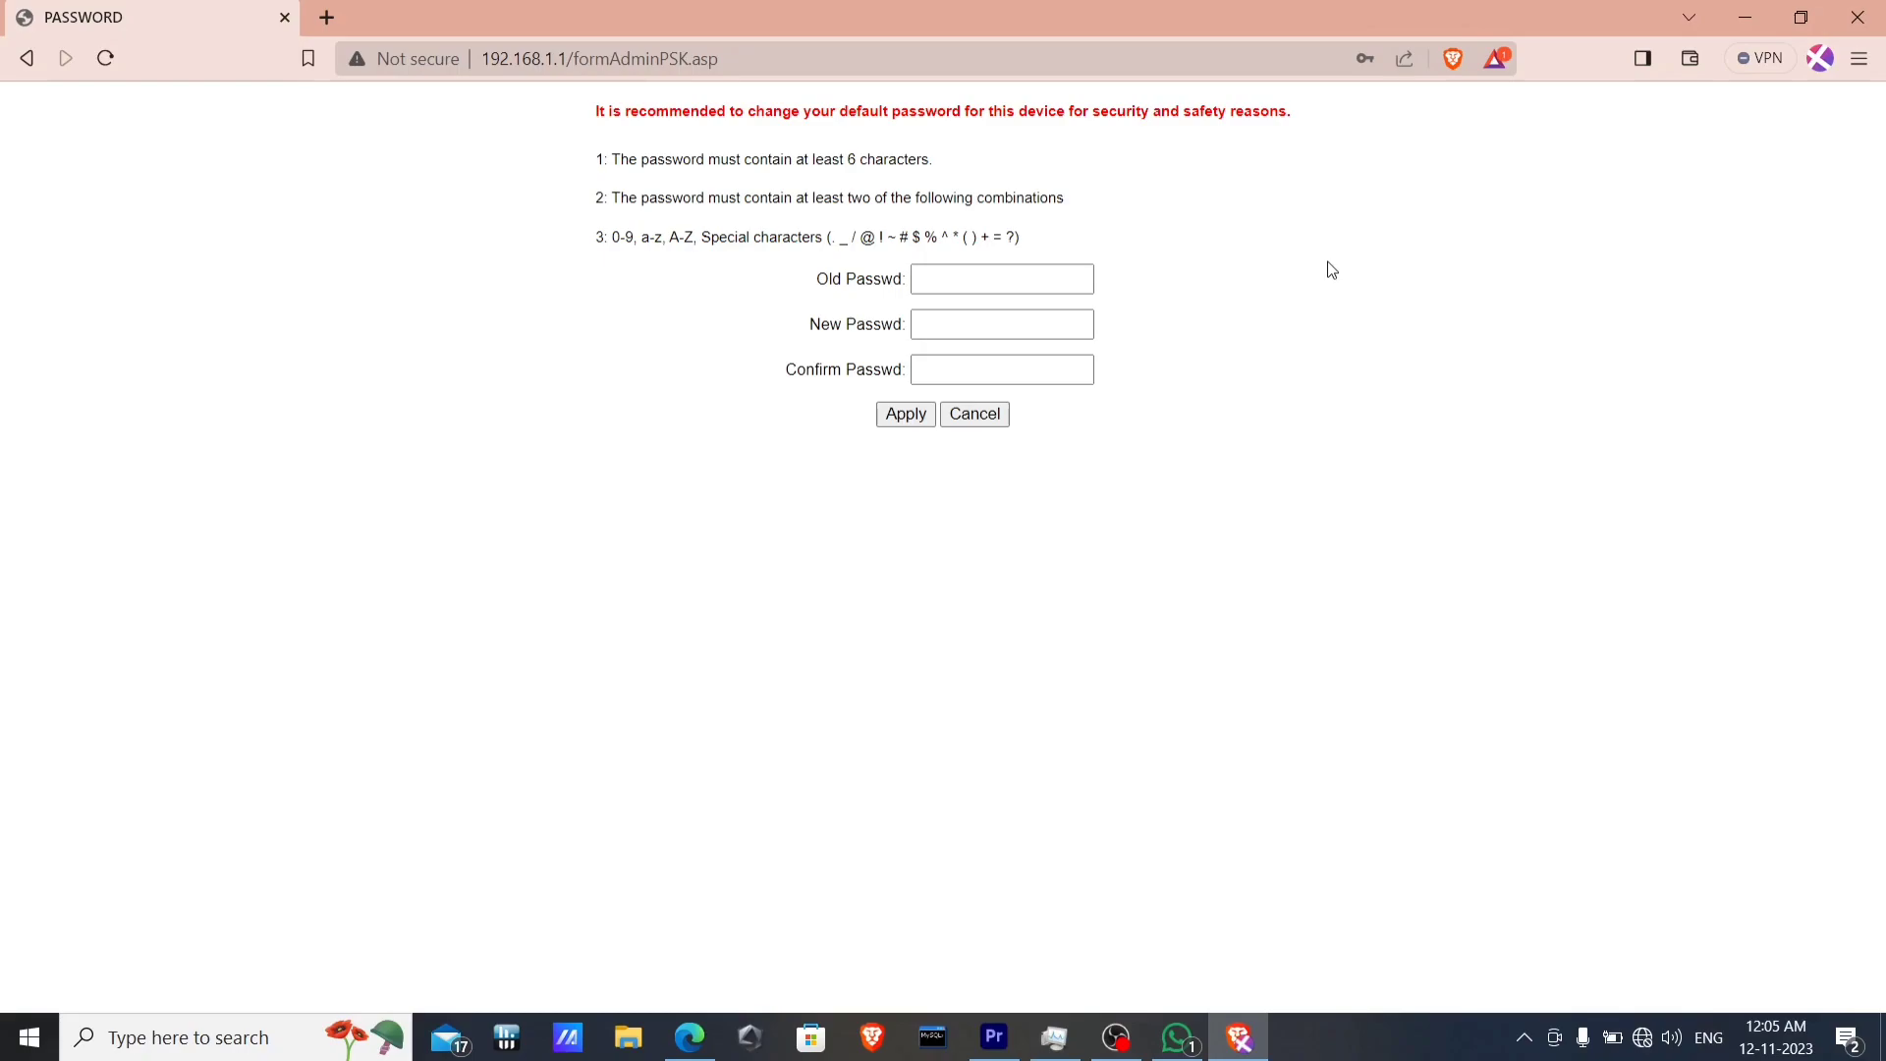
pyautogui.click(1042, 283)
pyautogui.press('super+v')
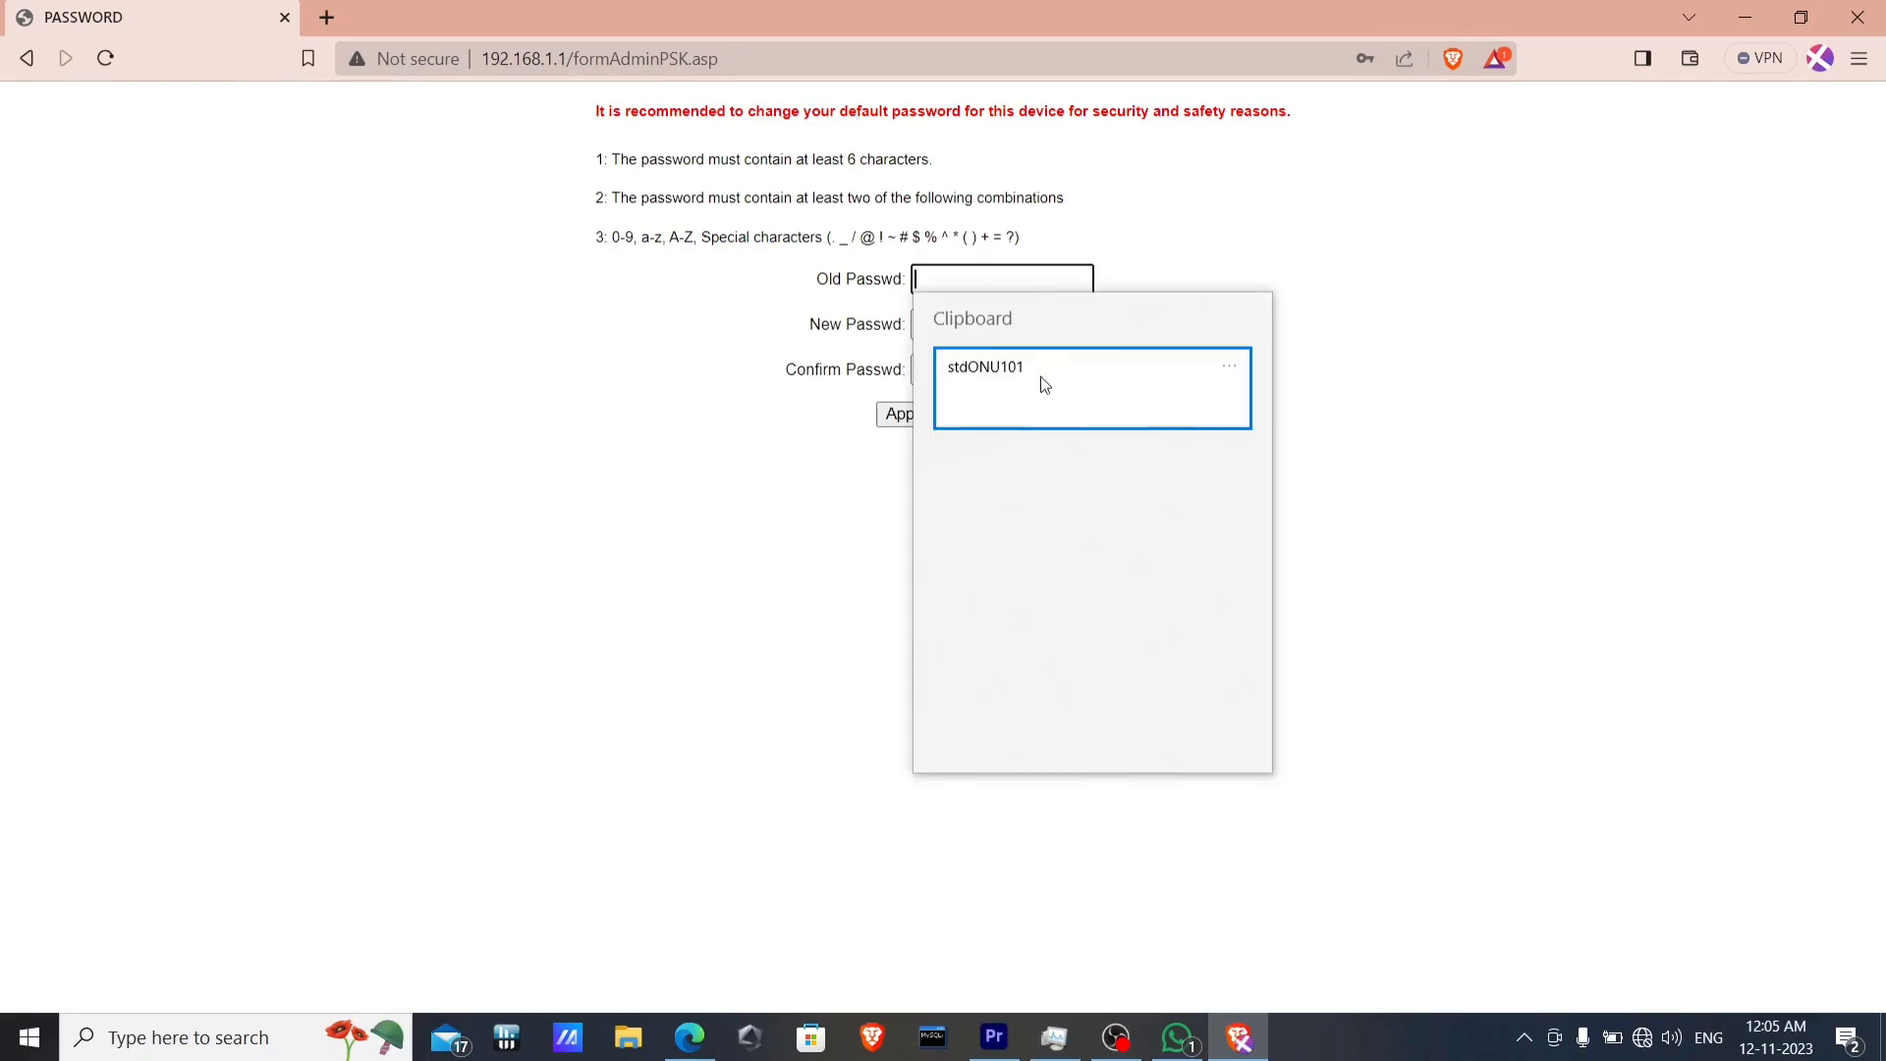
pyautogui.click(1040, 375)
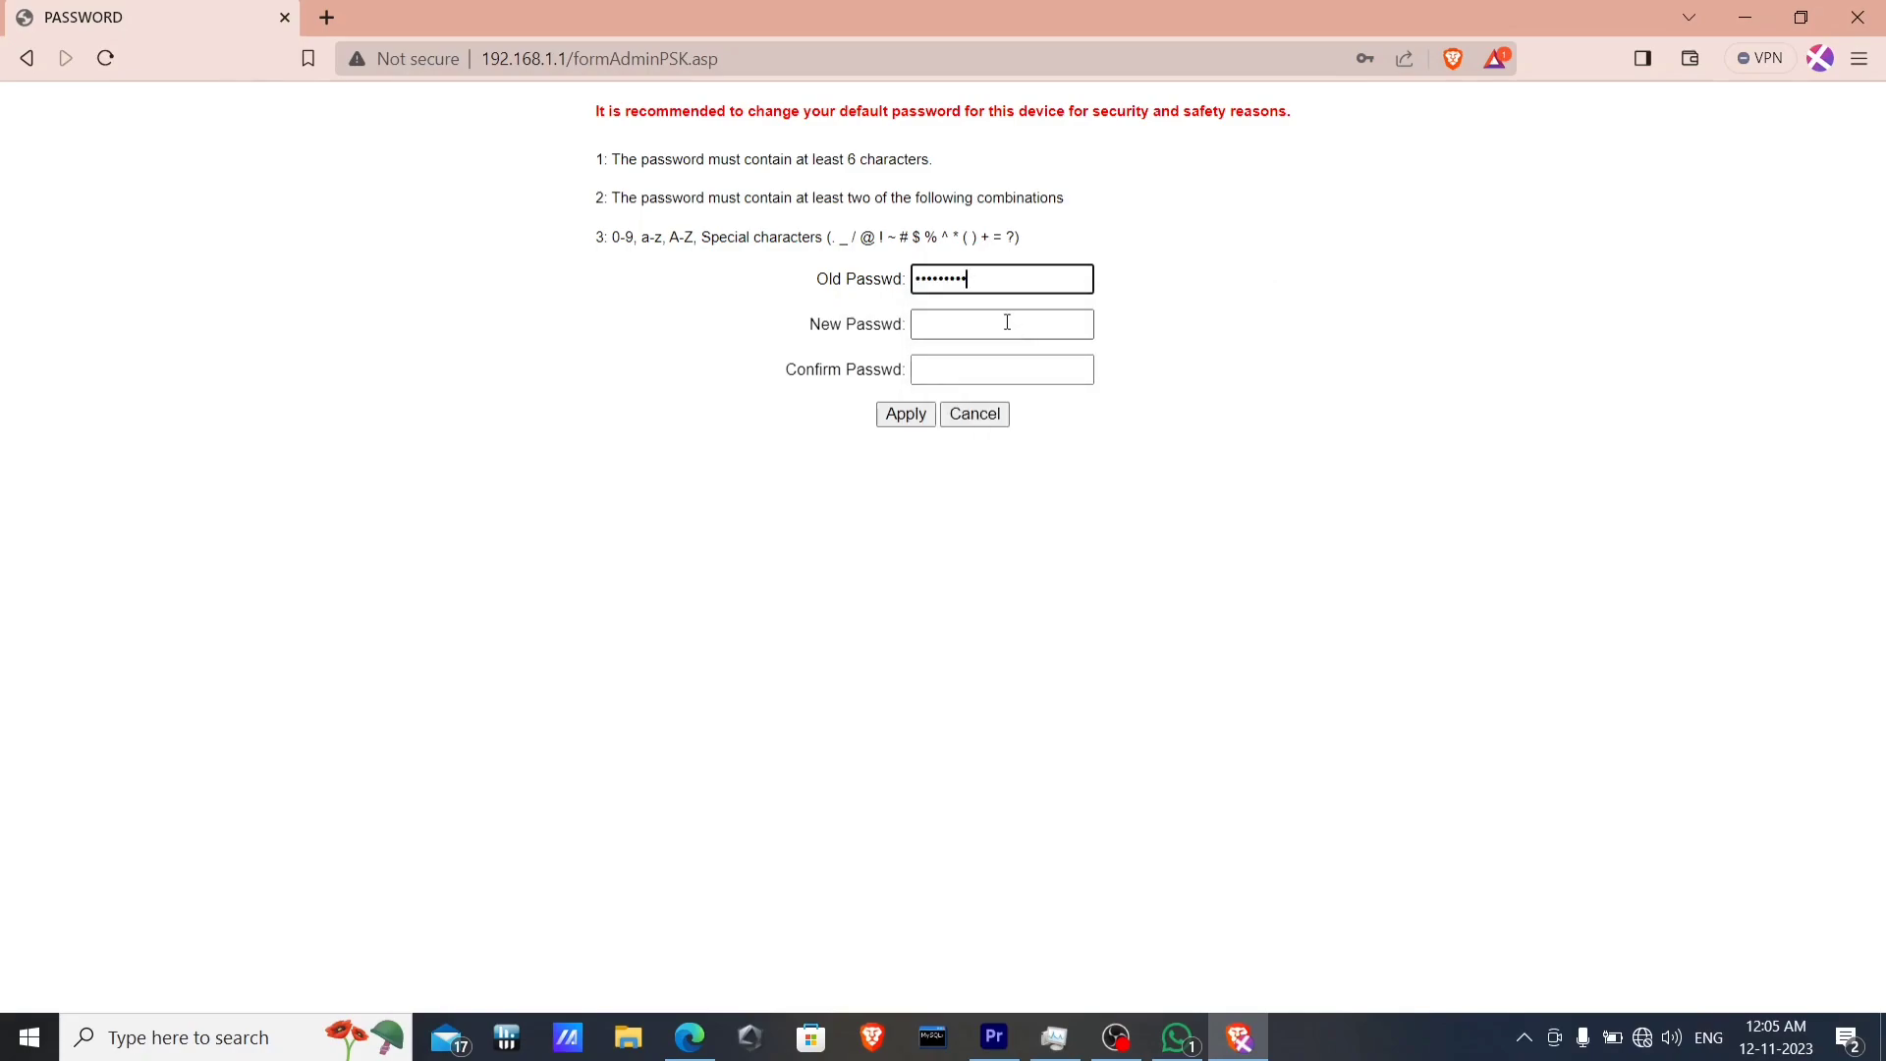
pyautogui.click(1007, 322)
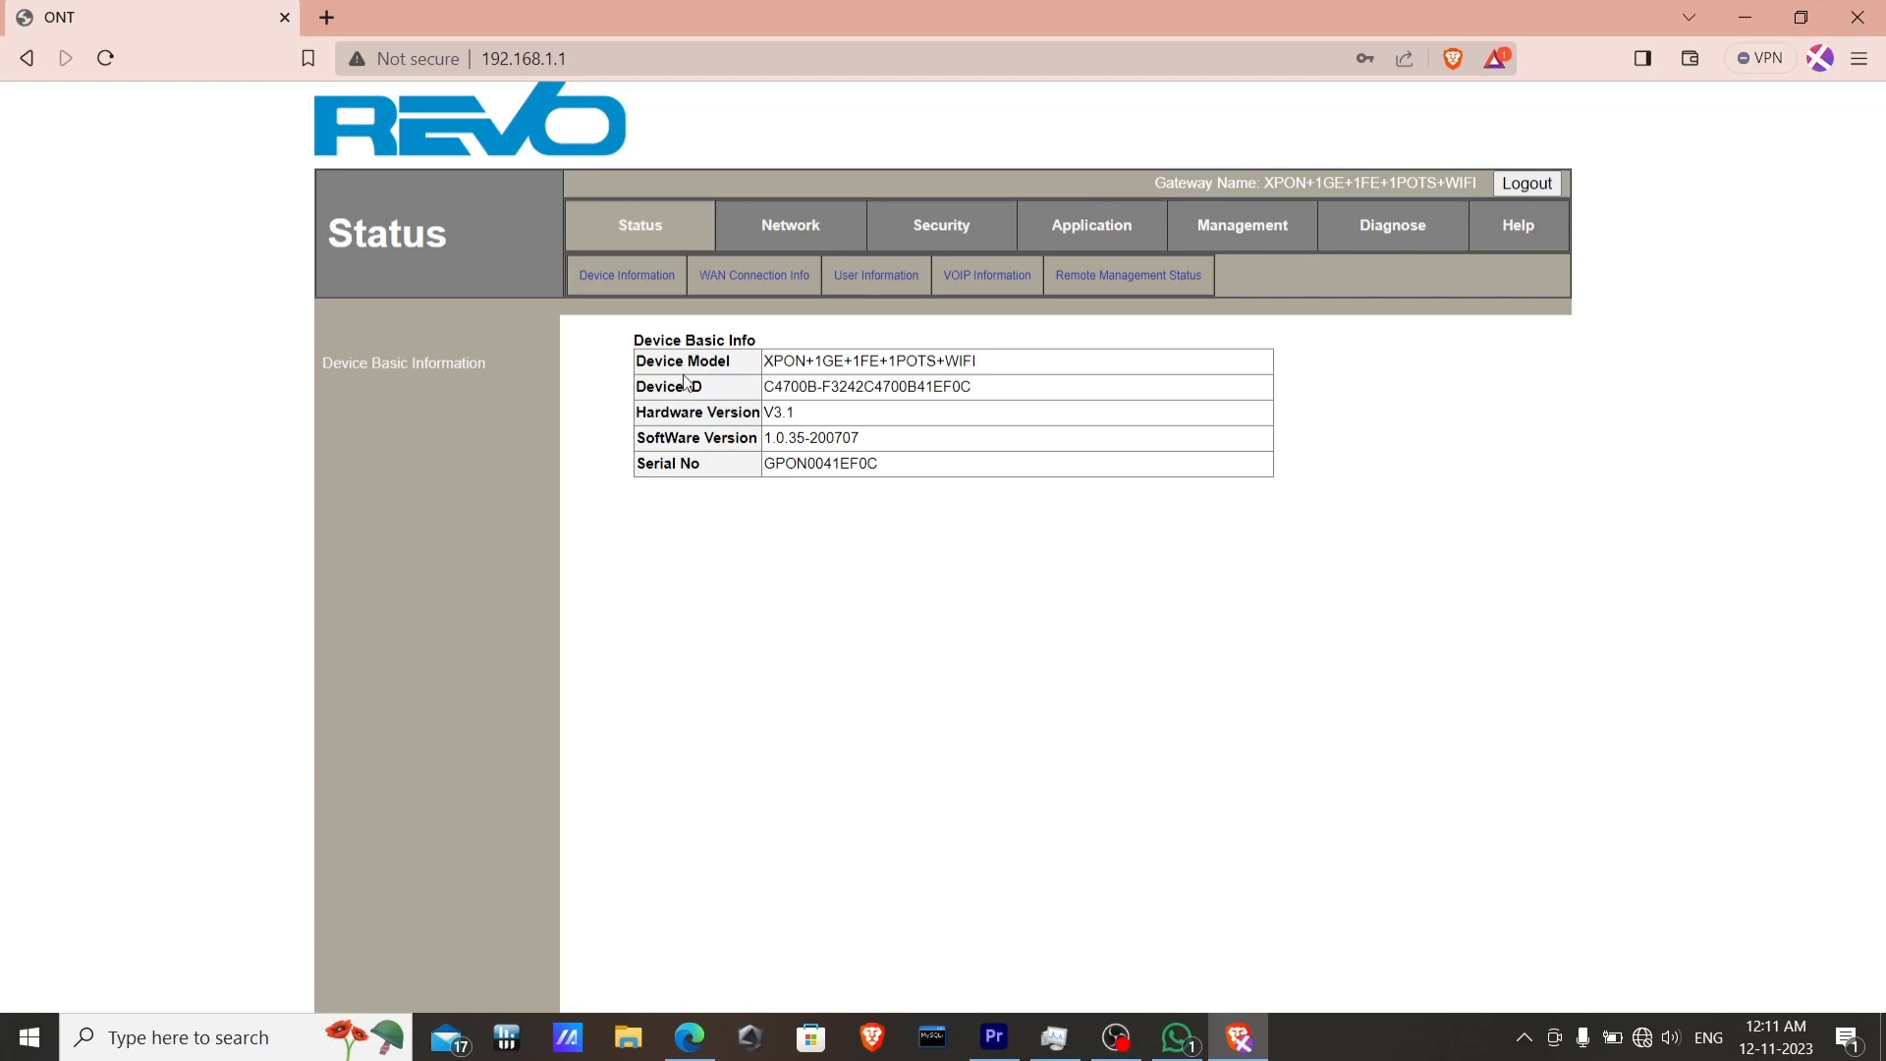
# In WLAN Basic settings, rename the SSID from FTTH to wifi_extend.
pyautogui.click(795, 235)
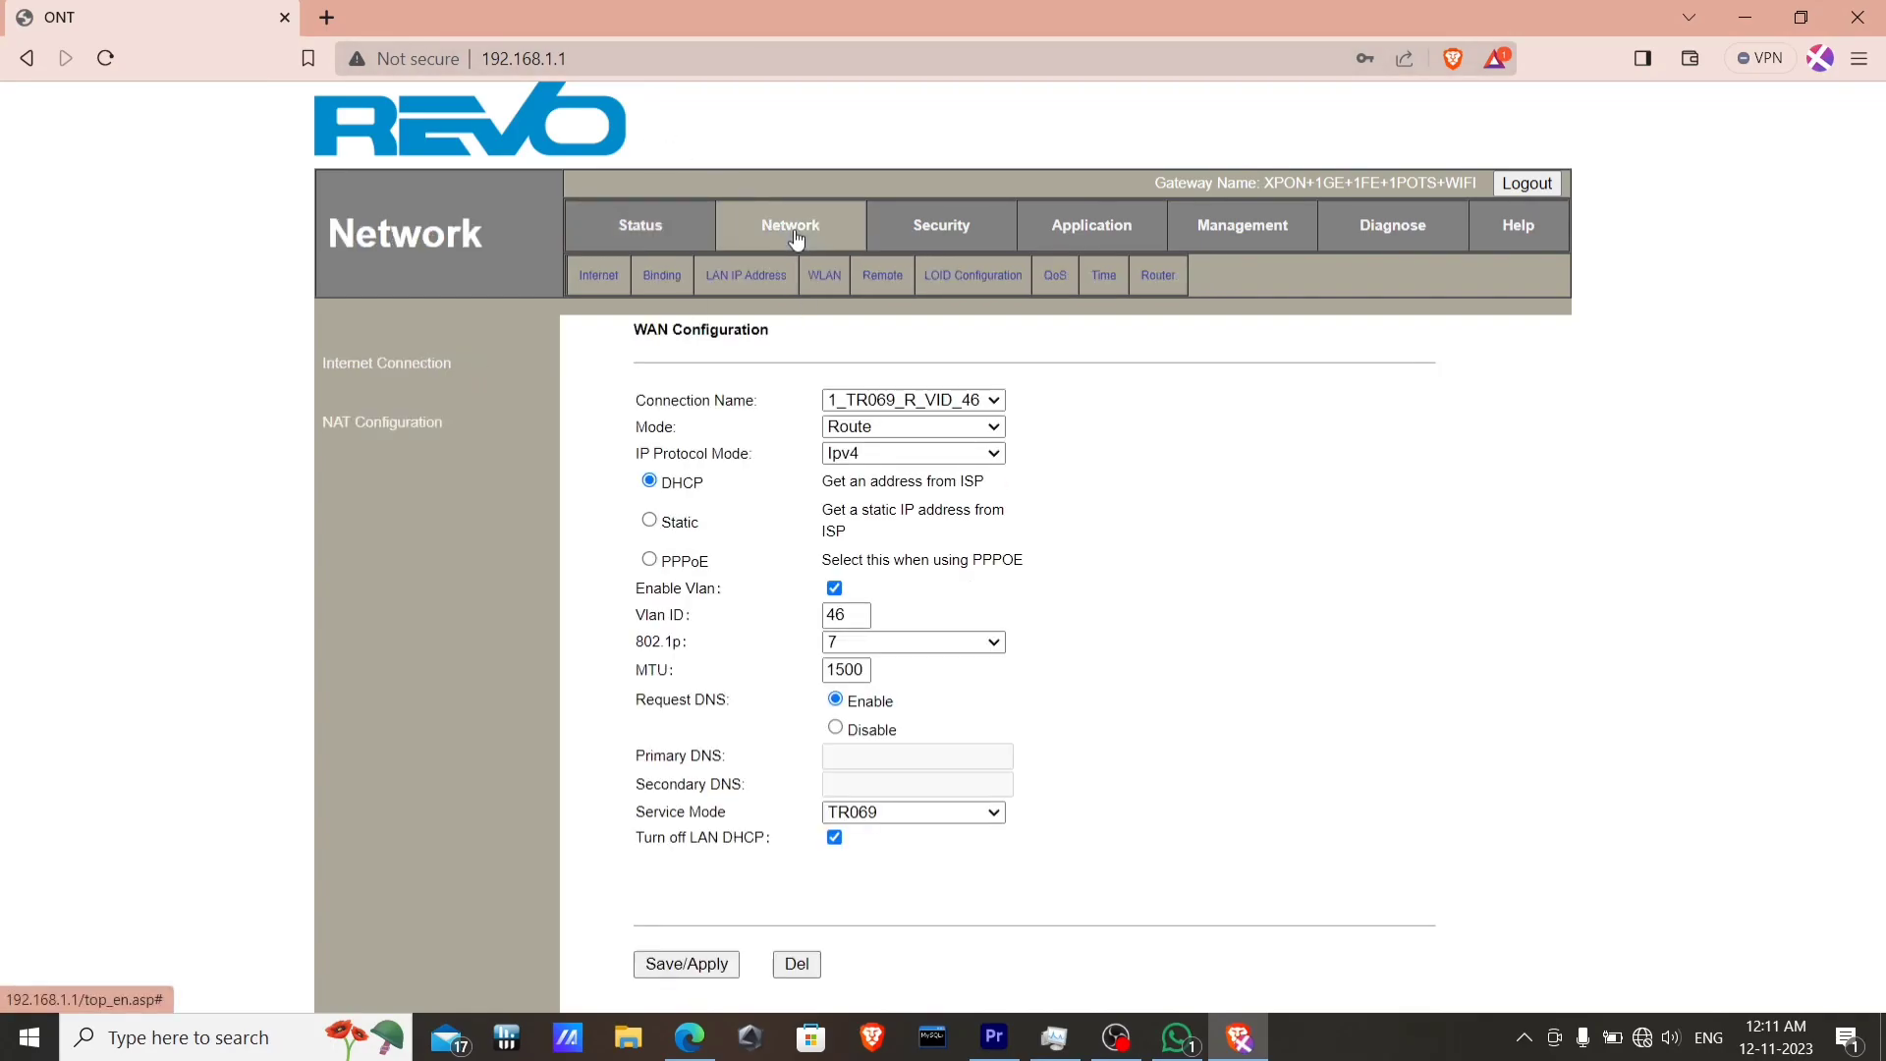
pyautogui.click(823, 280)
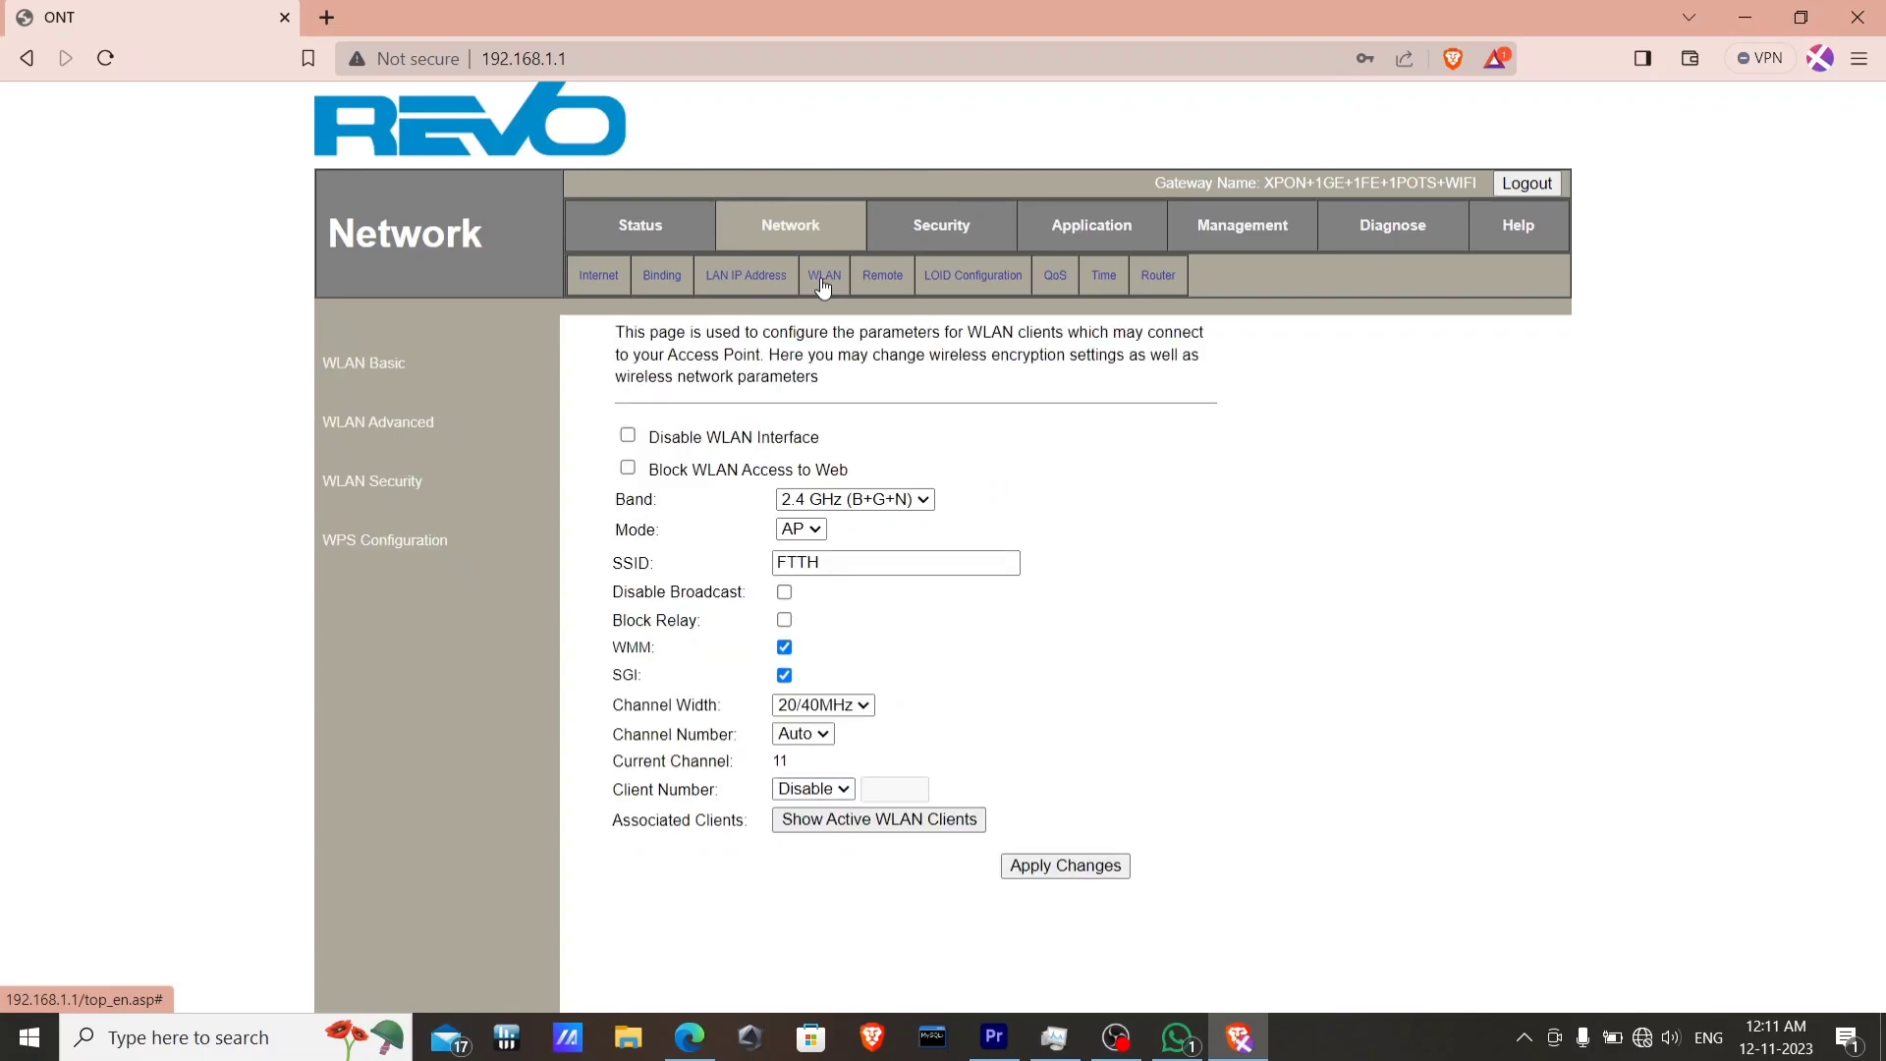
pyautogui.click(826, 562)
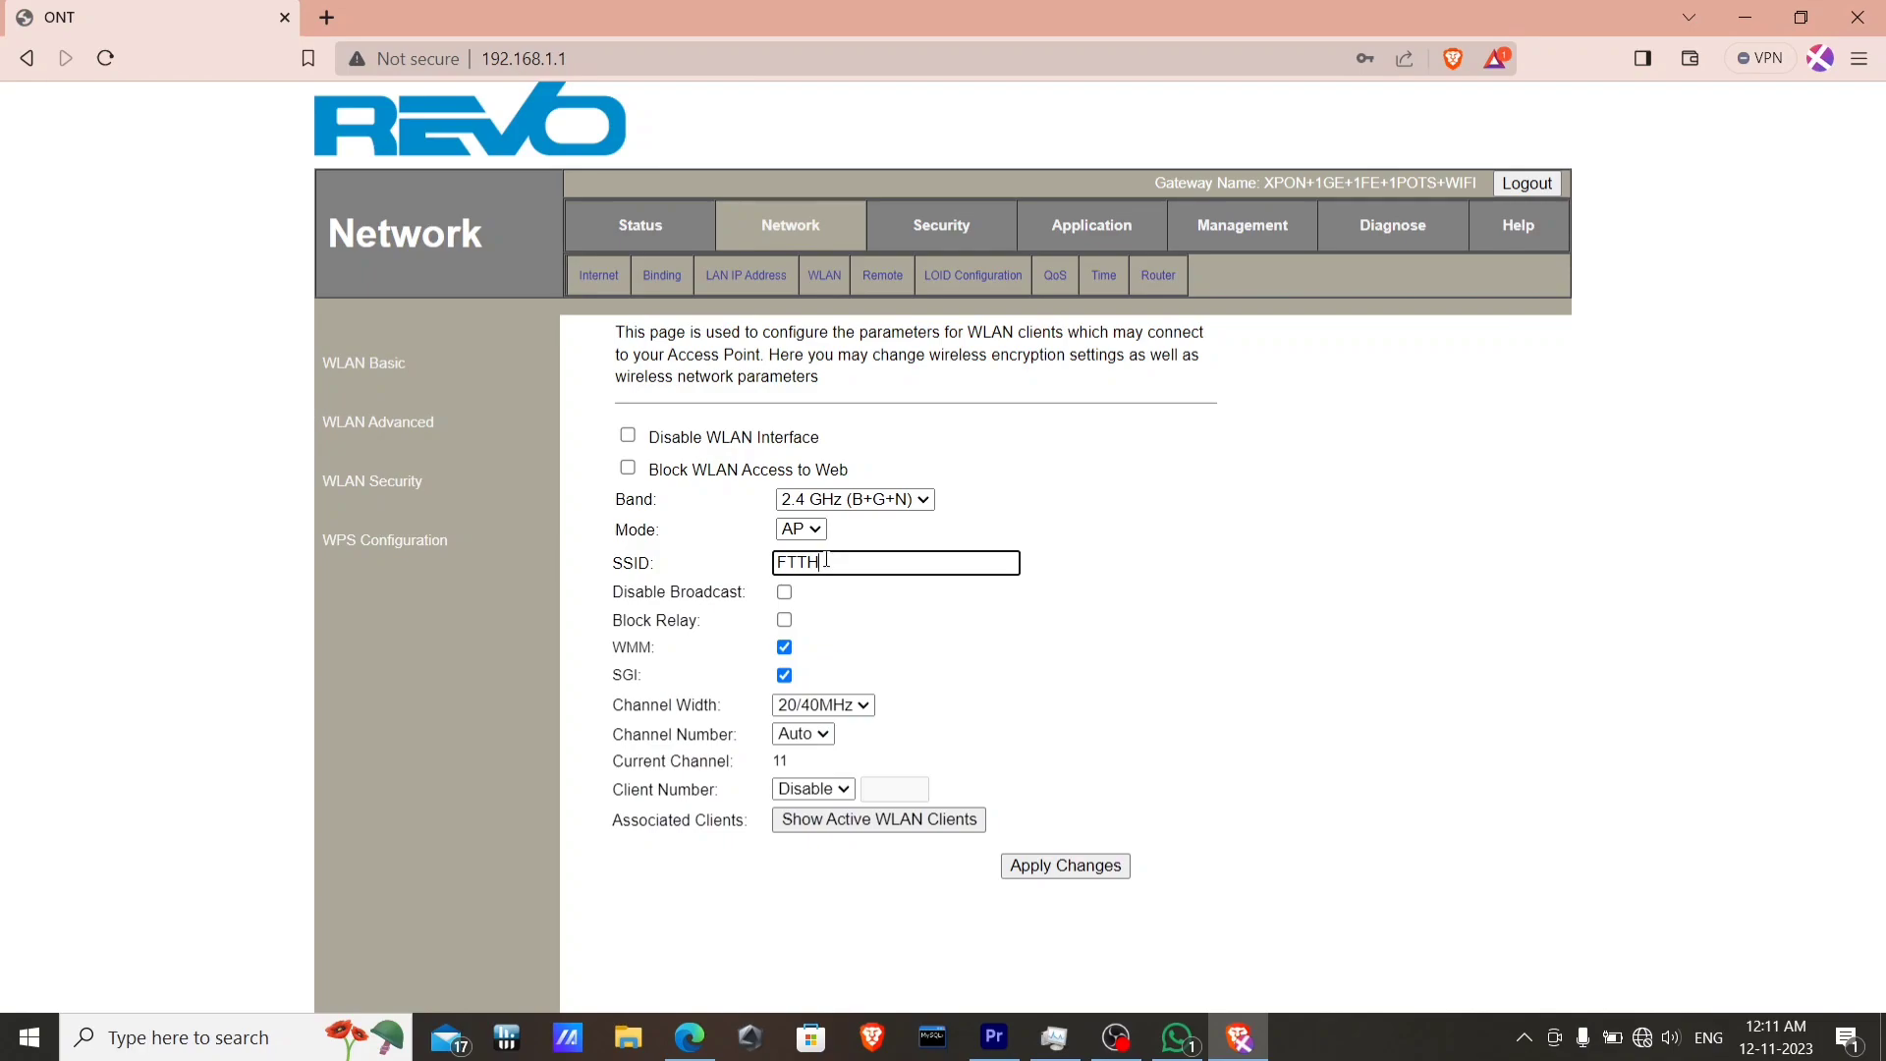
pyautogui.press('BackSpace')
pyautogui.press('BackSpace')
pyautogui.press('BackSpace')
pyautogui.press('BackSpace')
pyautogui.write('WIFI')
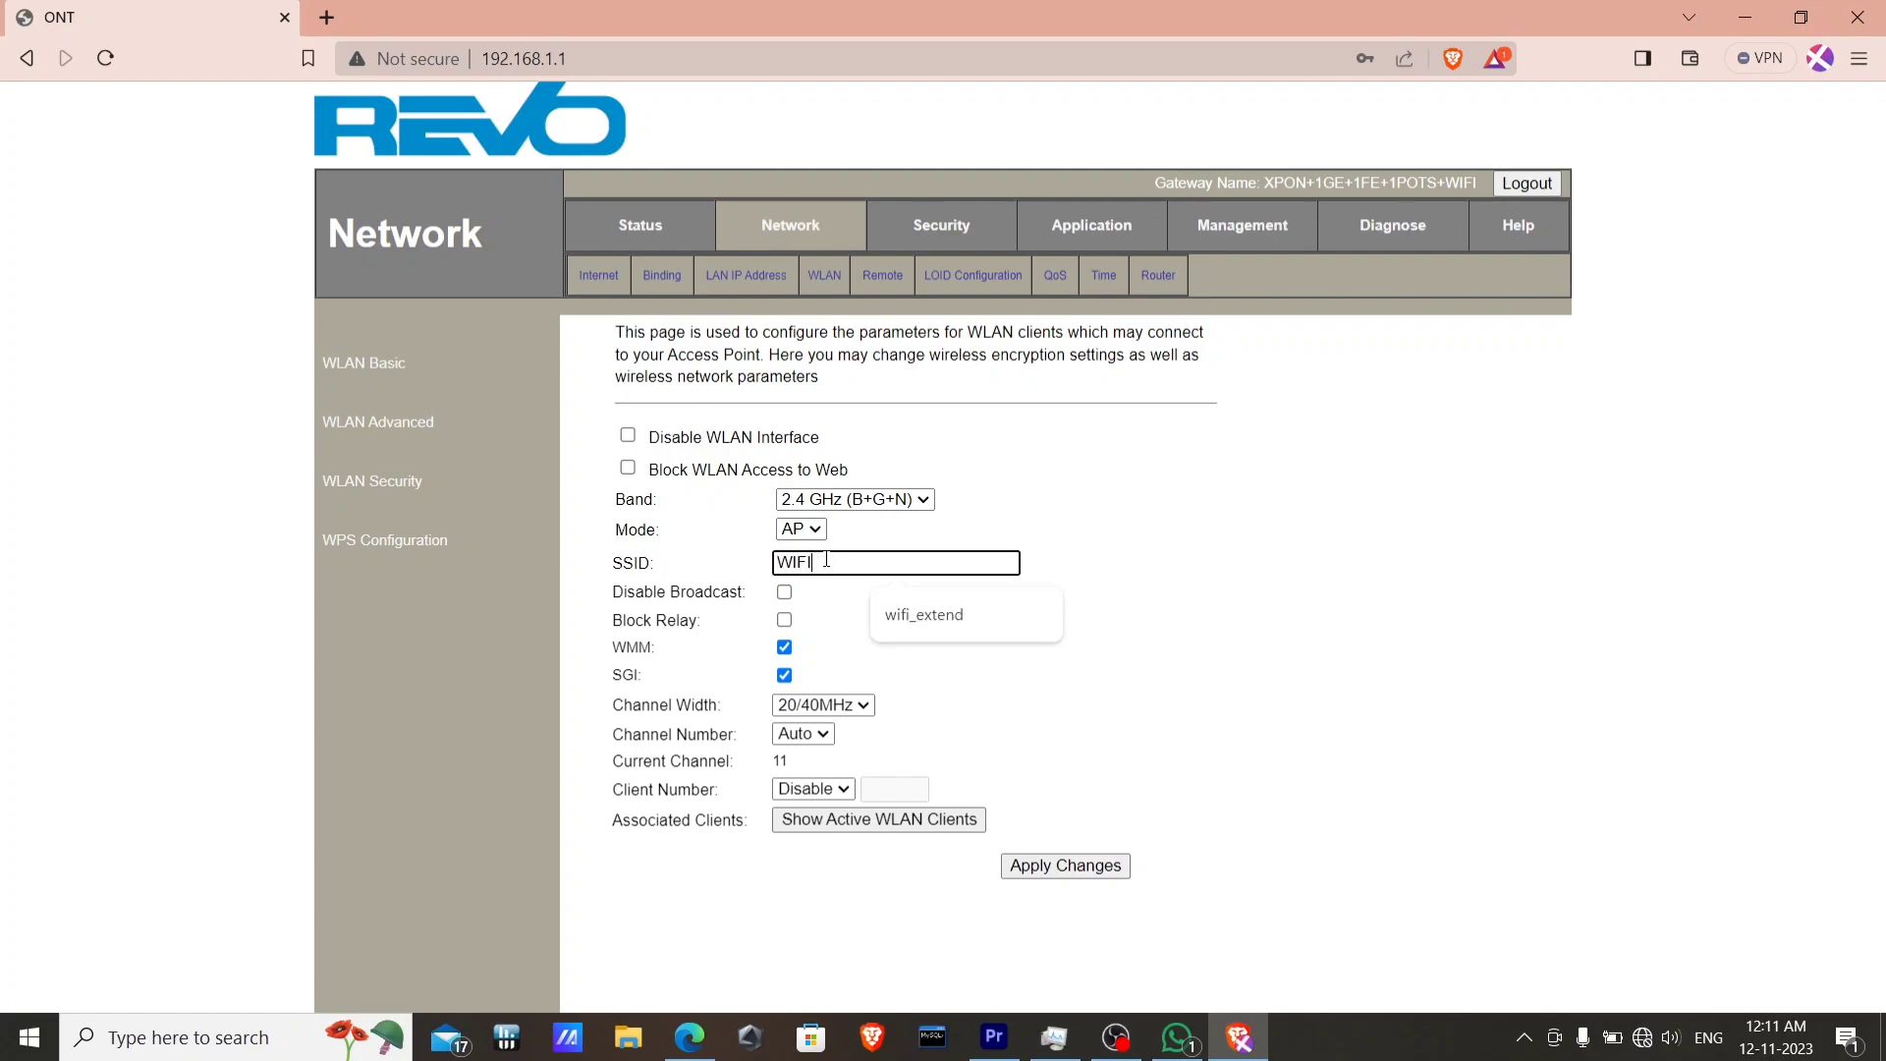
pyautogui.click(908, 614)
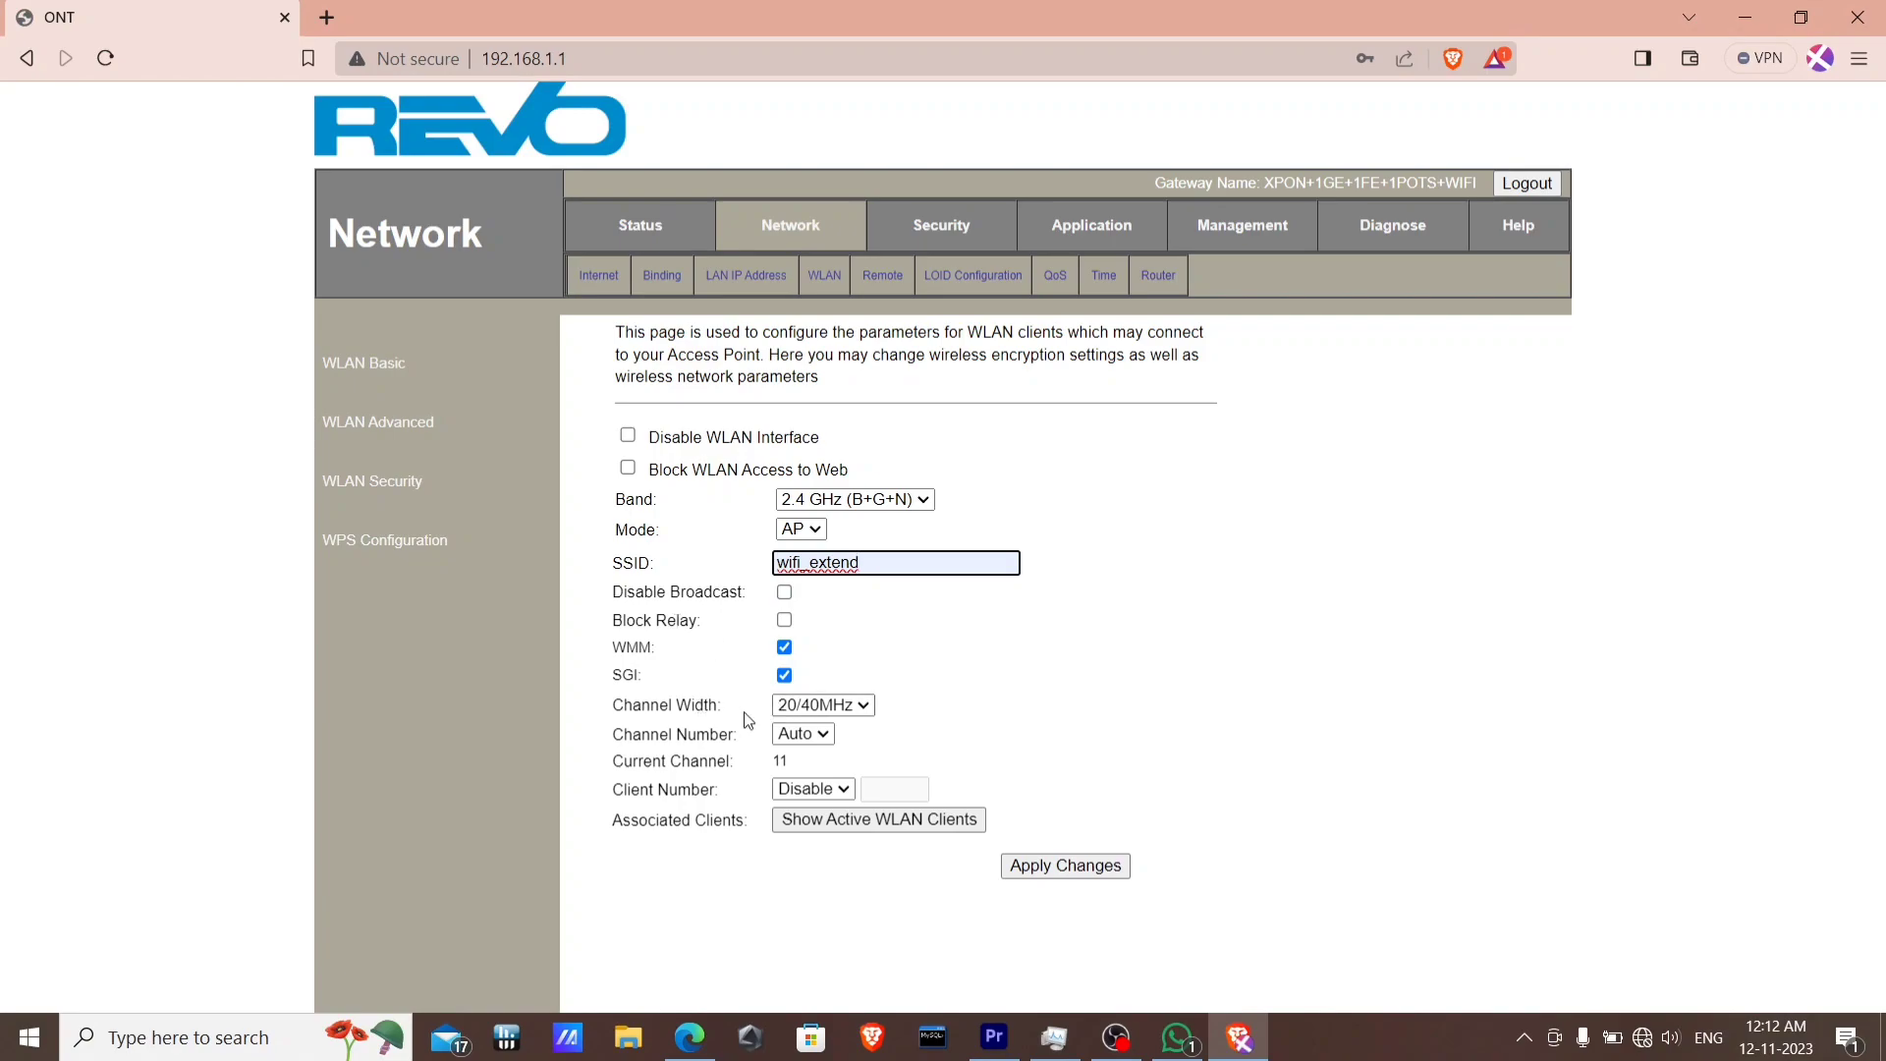
# Set the channel width to 40MHz and apply the wireless basic settings.
pyautogui.click(821, 707)
pyautogui.click(822, 709)
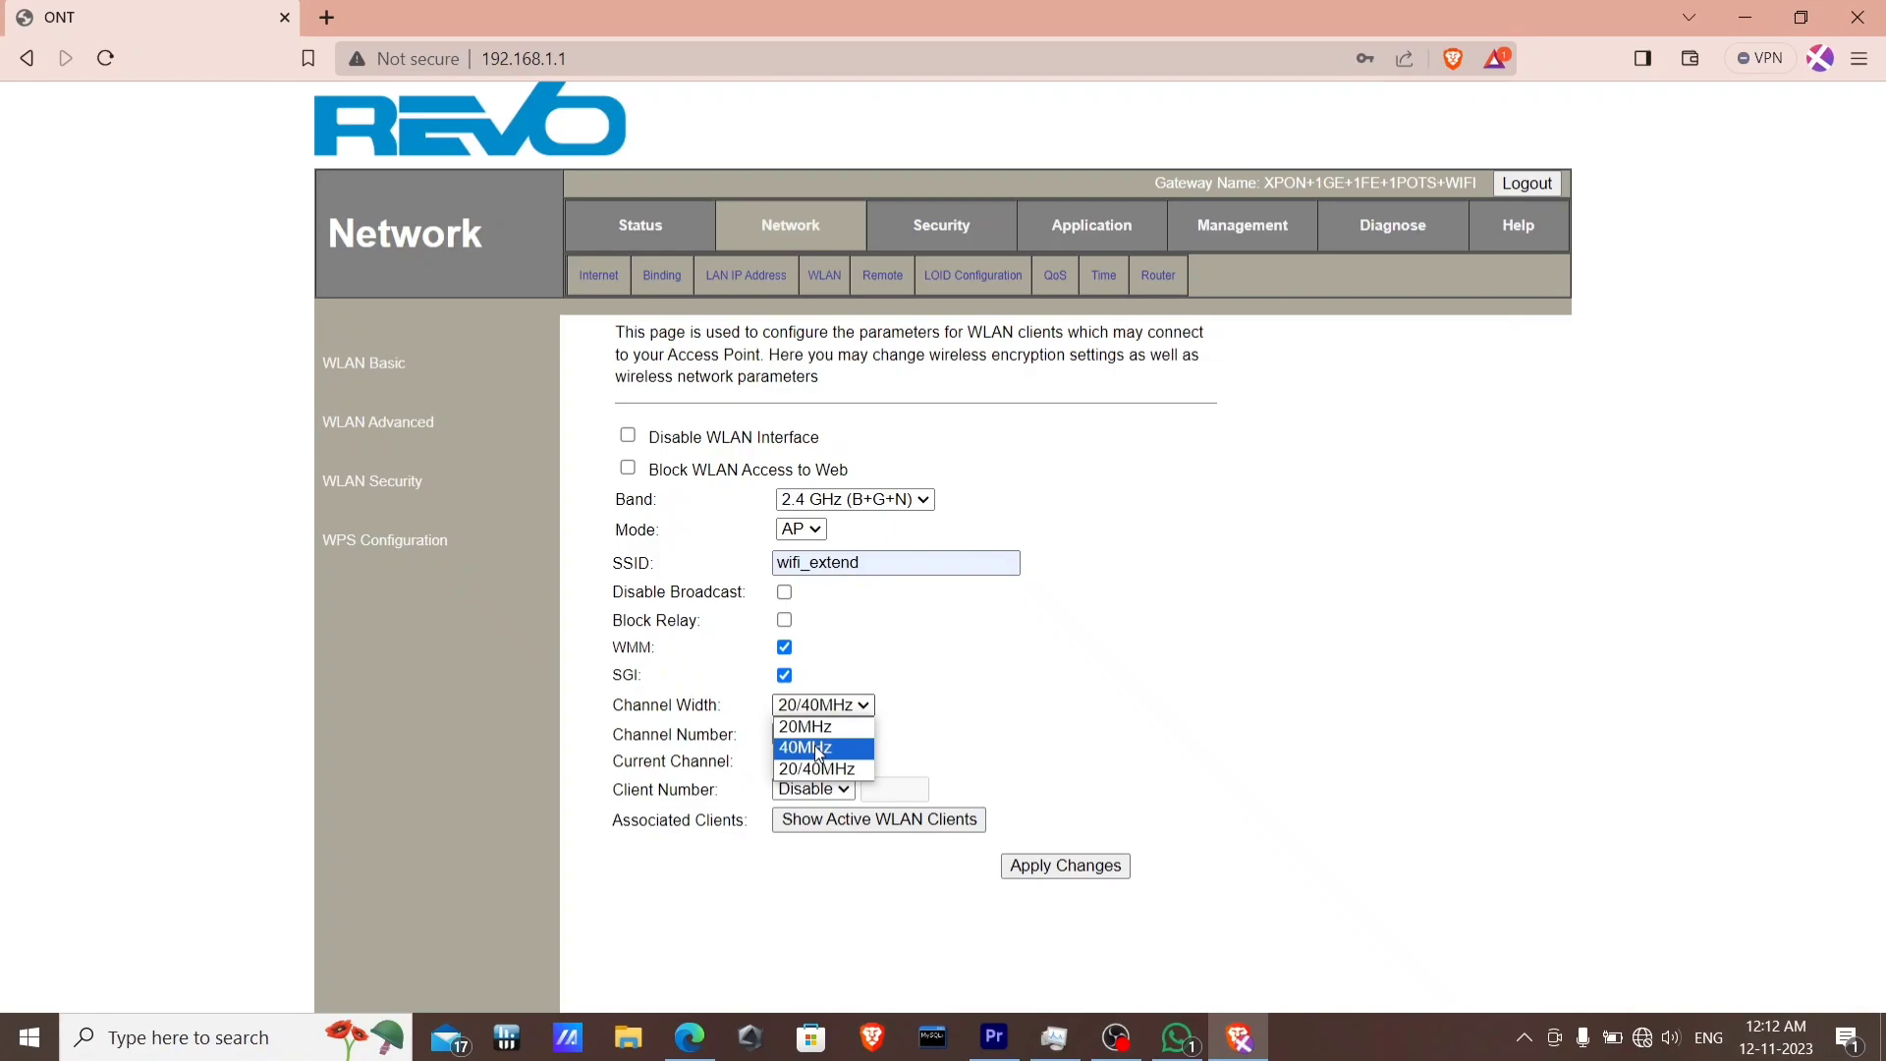
pyautogui.click(815, 748)
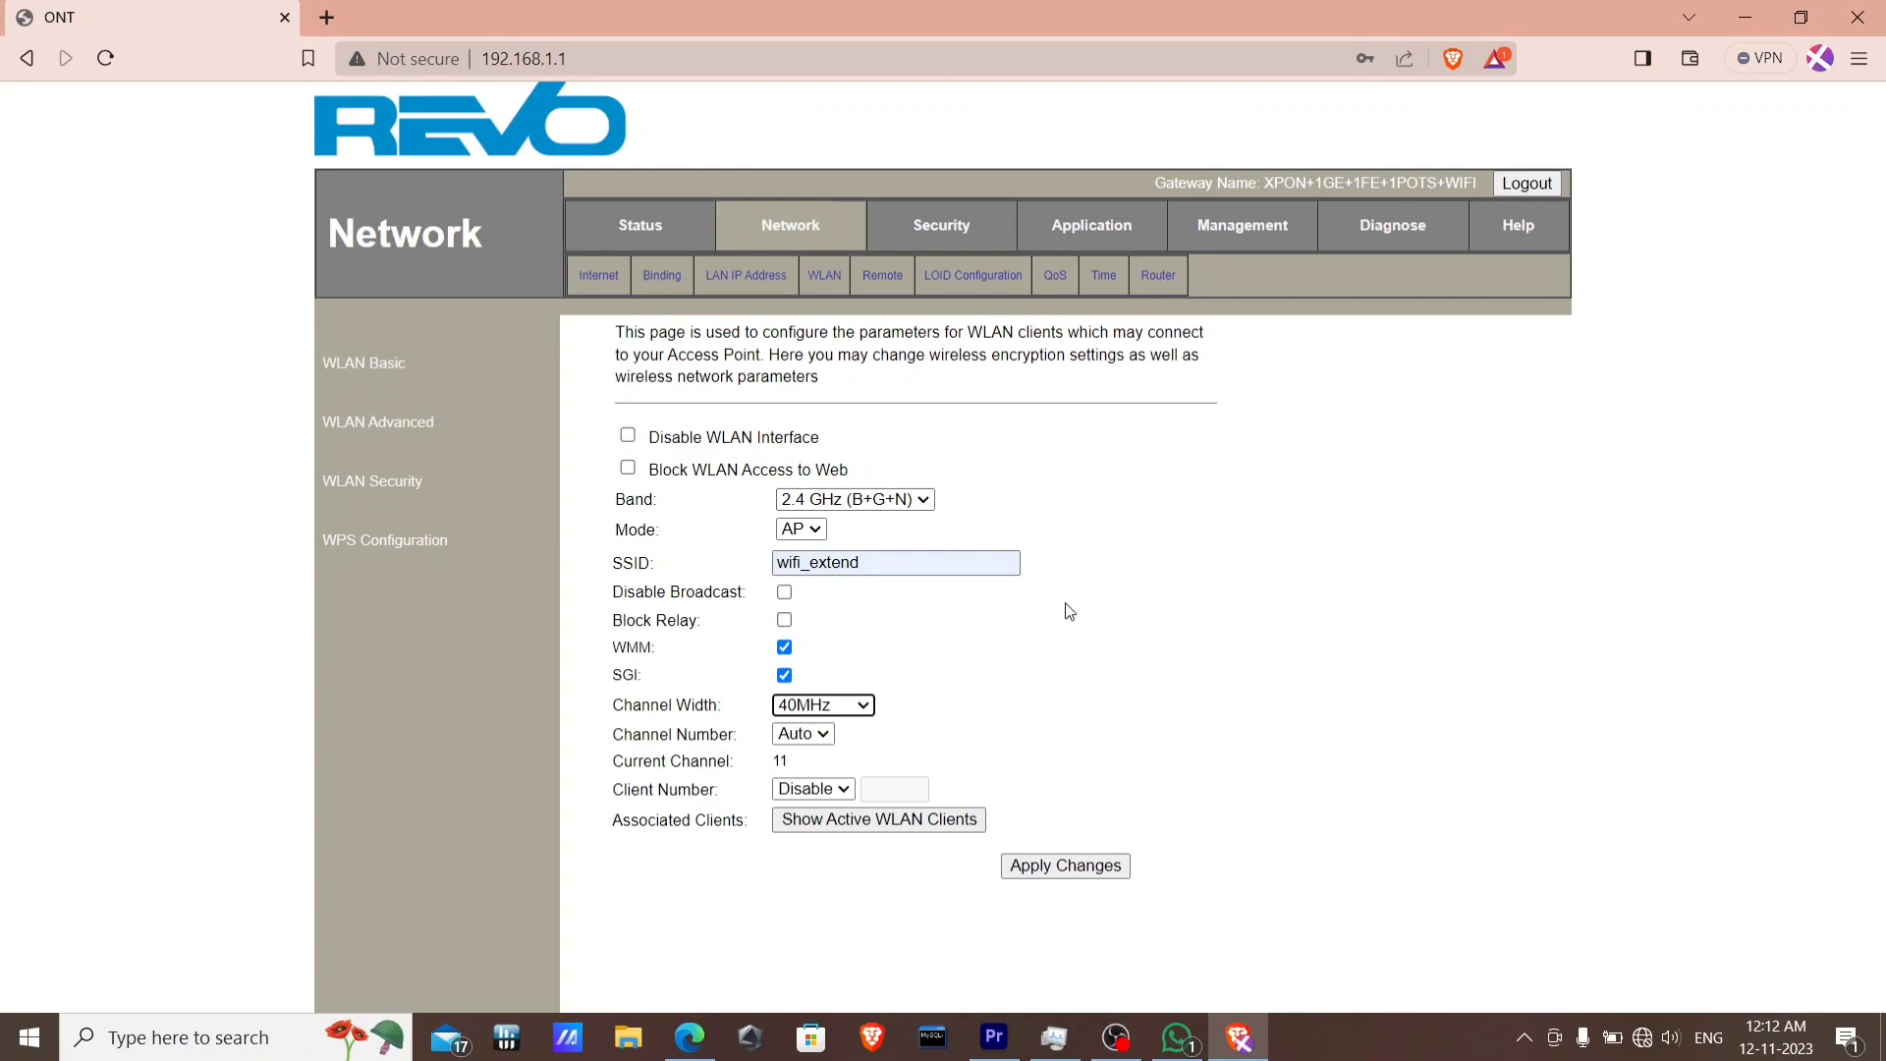
pyautogui.click(1043, 869)
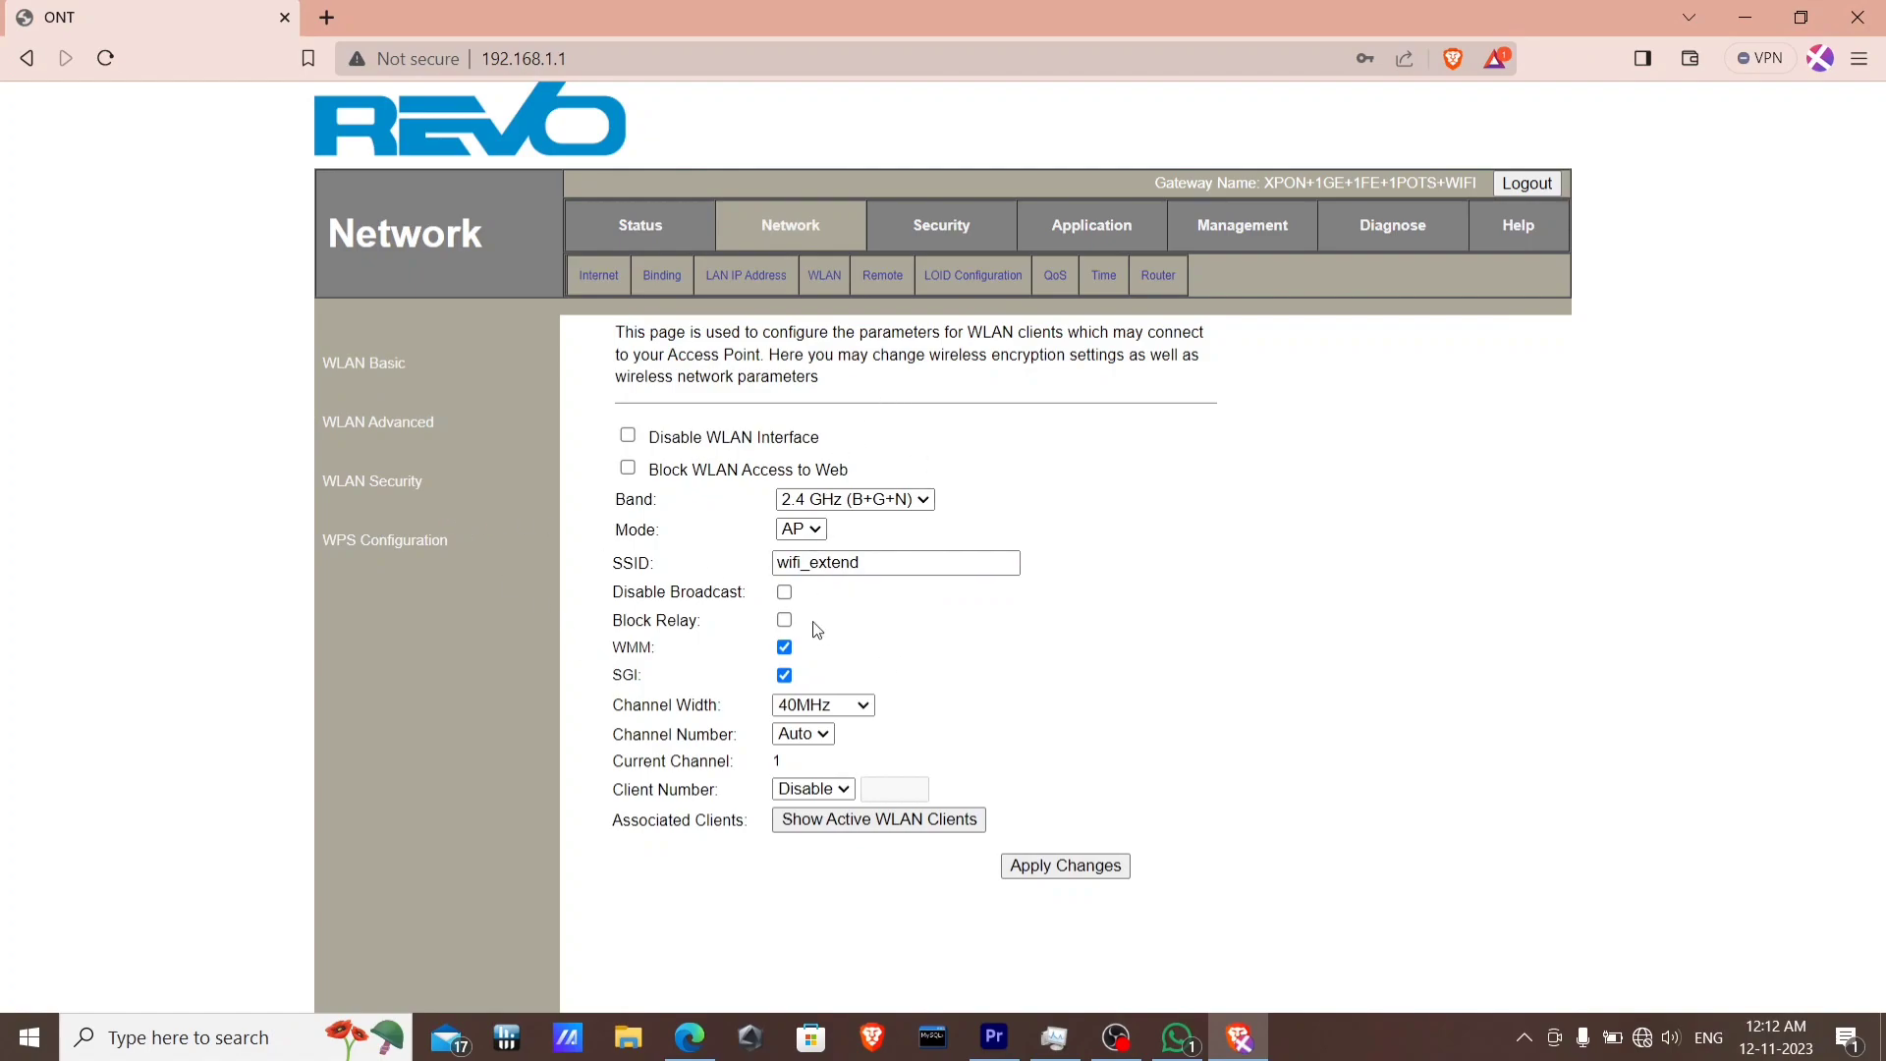
# Re-enter the Wi‑Fi pre-shared key in WLAN Security, apply it, and go to LAN IP Address settings.
pyautogui.click(393, 484)
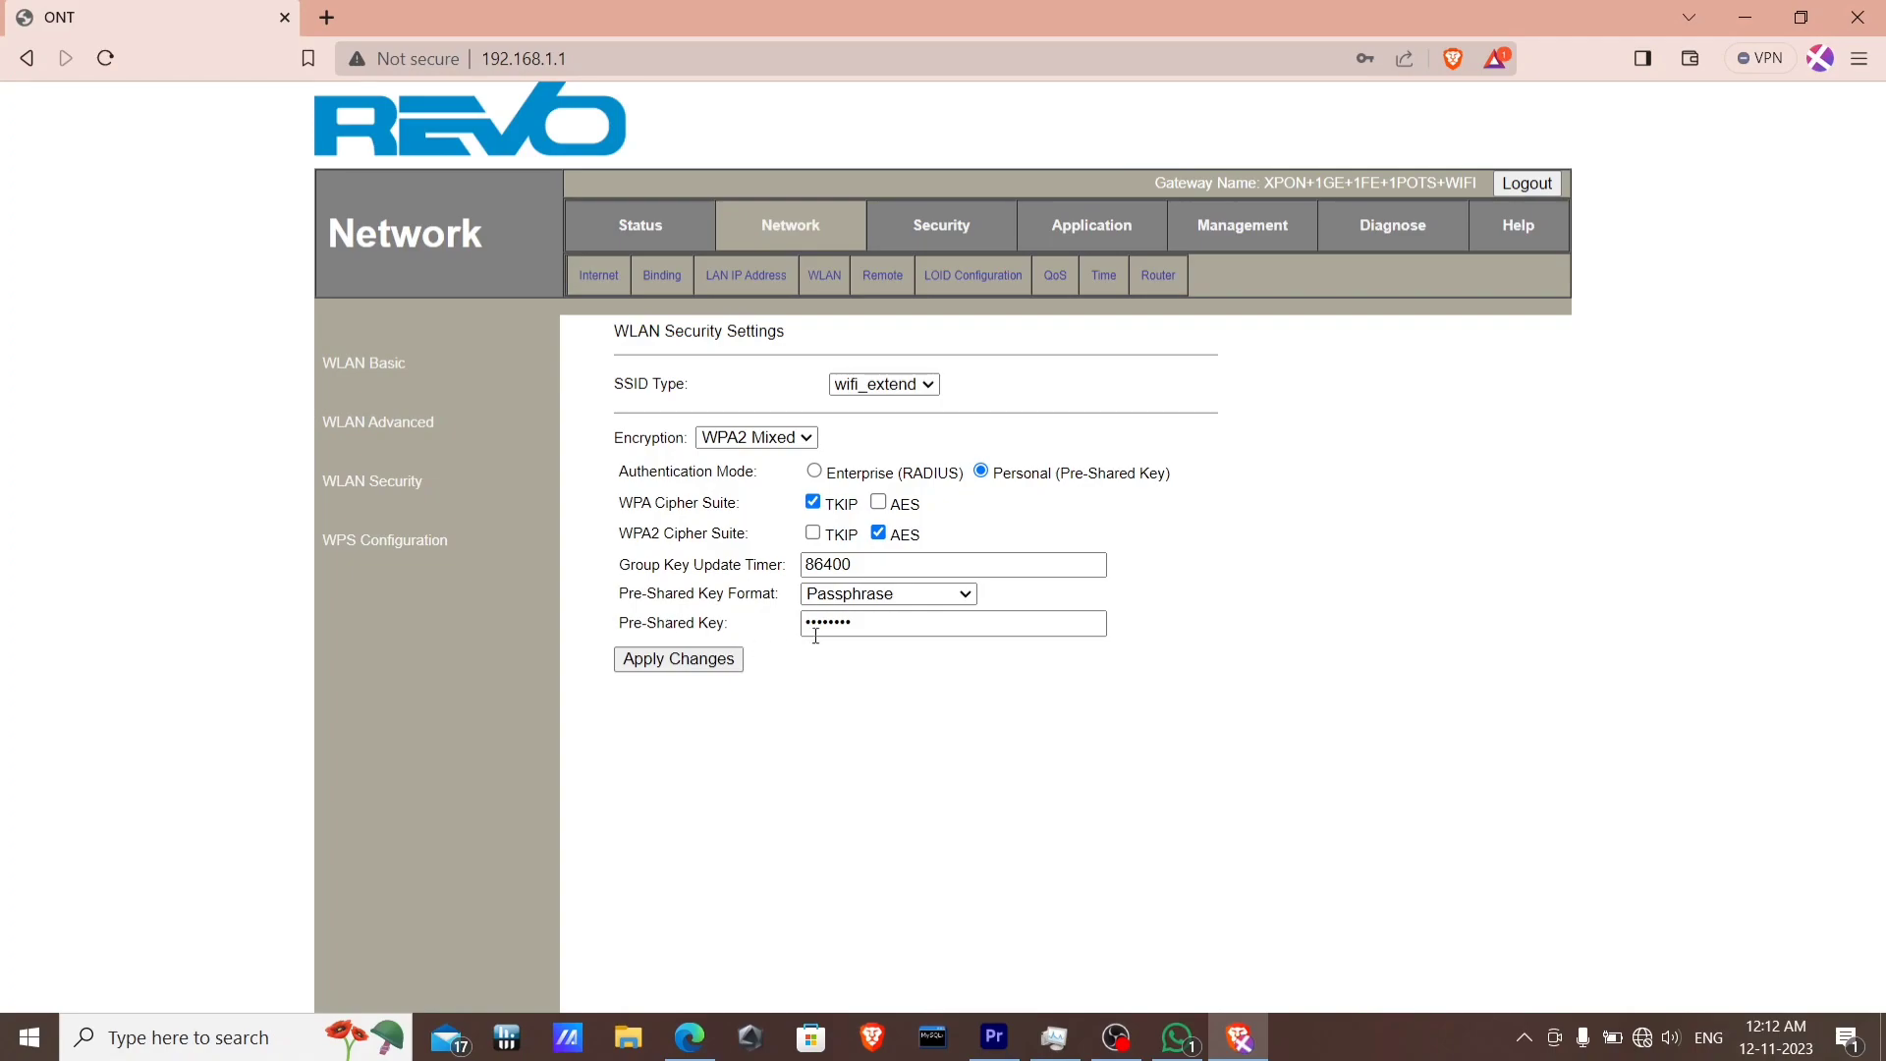
pyautogui.click(865, 627)
pyautogui.press('BackSpace')
pyautogui.press('BackSpace')
pyautogui.press('BackSpace')
pyautogui.press('BackSpace')
pyautogui.press('BackSpace')
pyautogui.press('BackSpace')
pyautogui.press('BackSpace')
pyautogui.write('********')
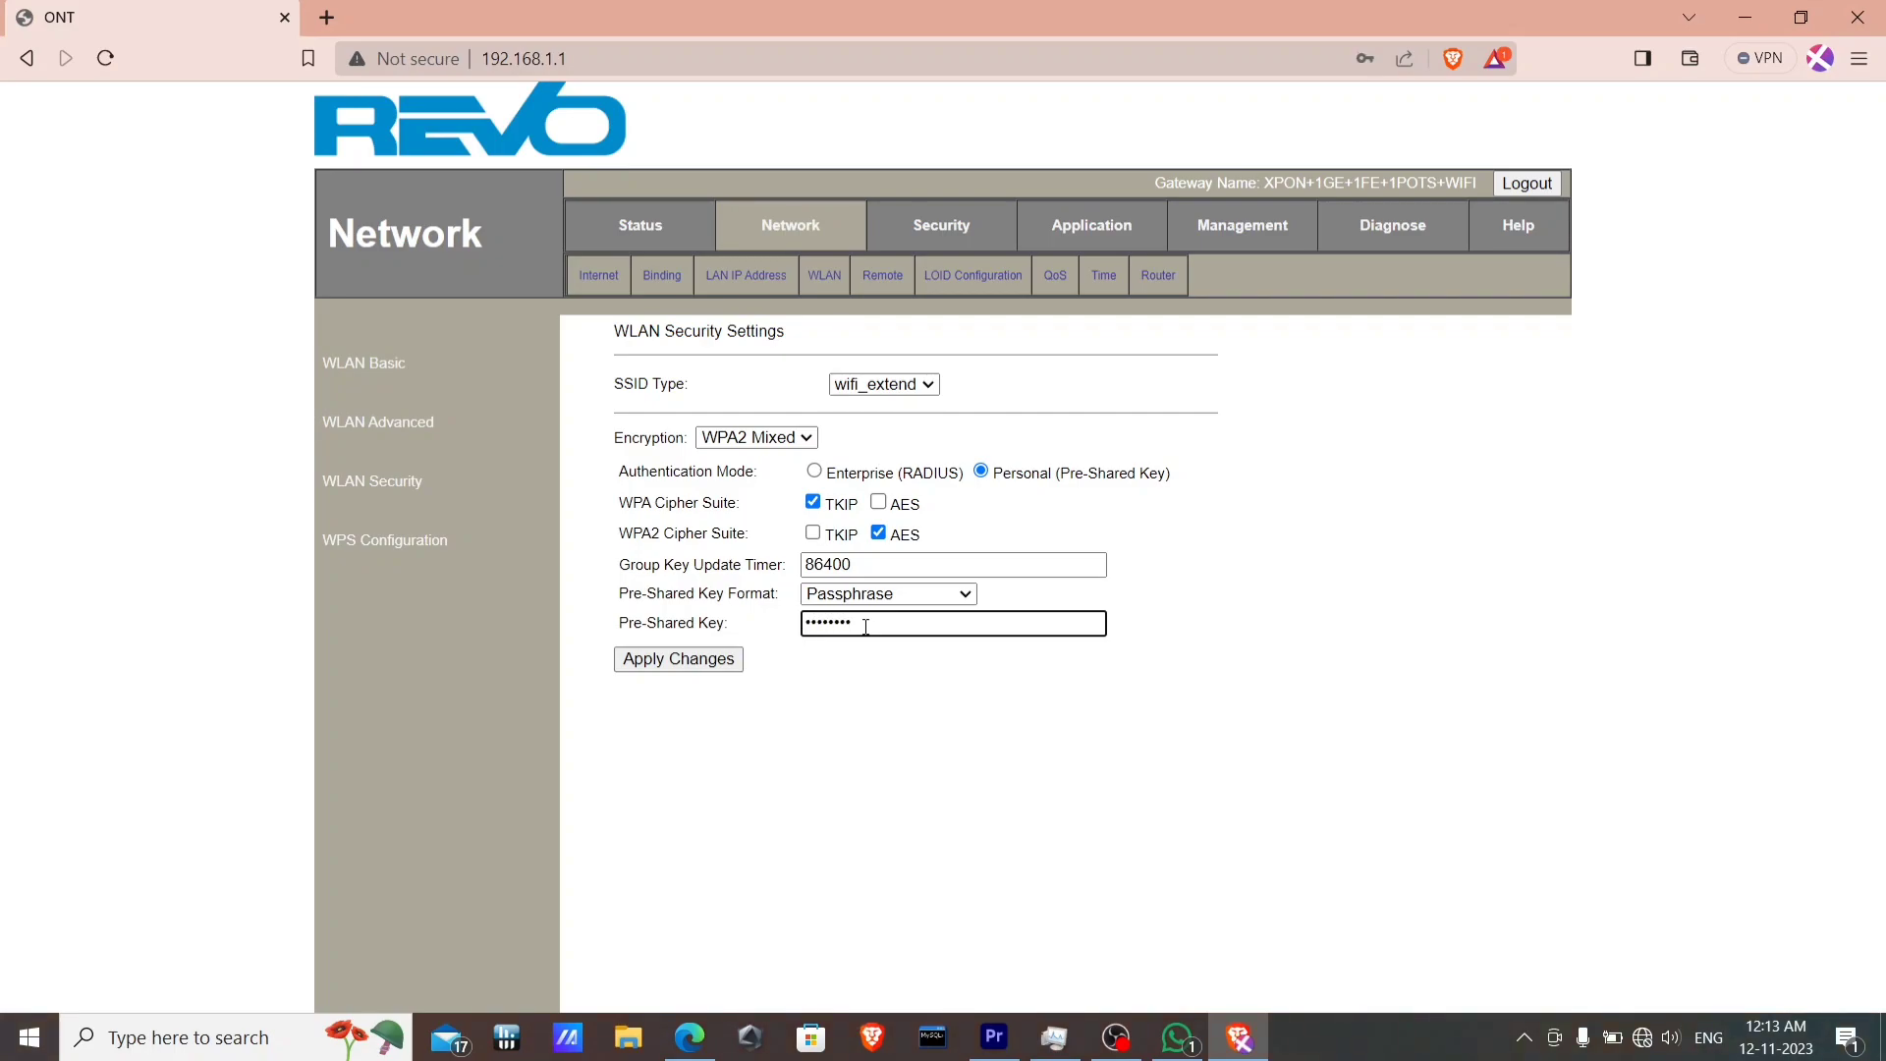
pyautogui.click(717, 658)
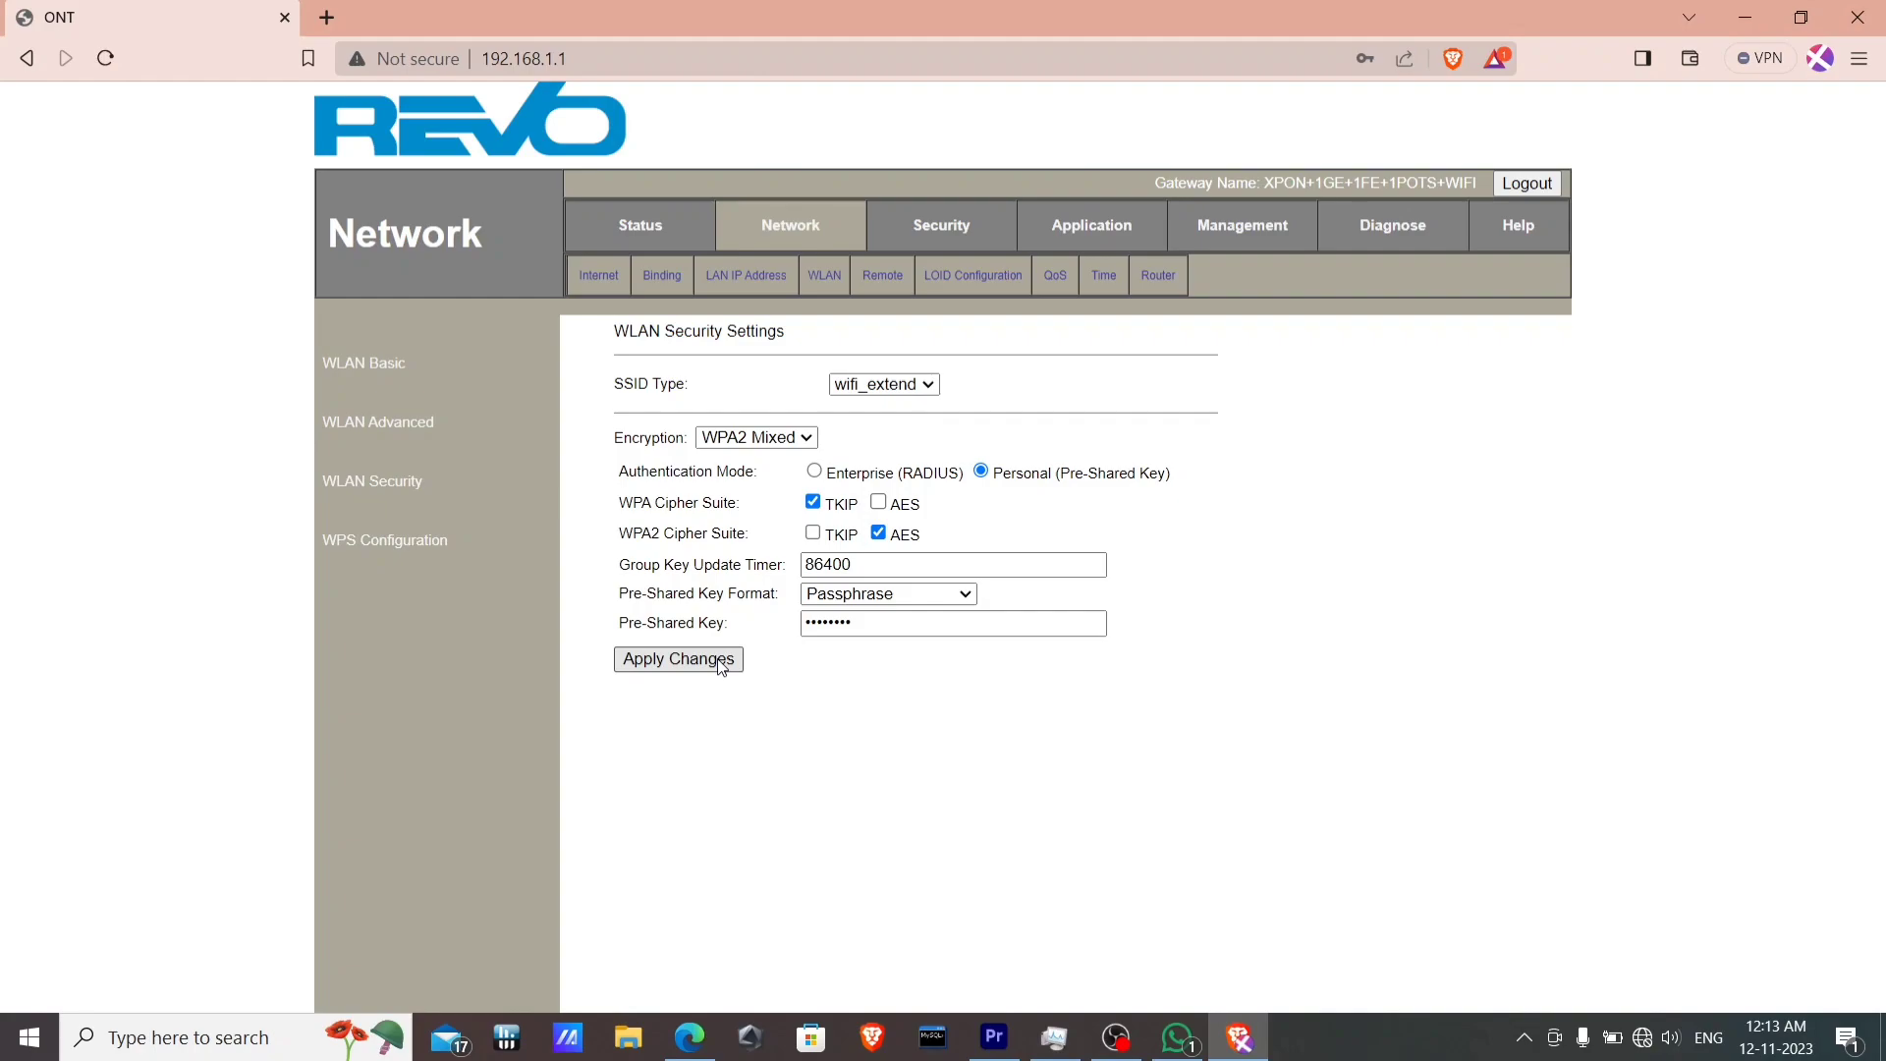
pyautogui.click(754, 277)
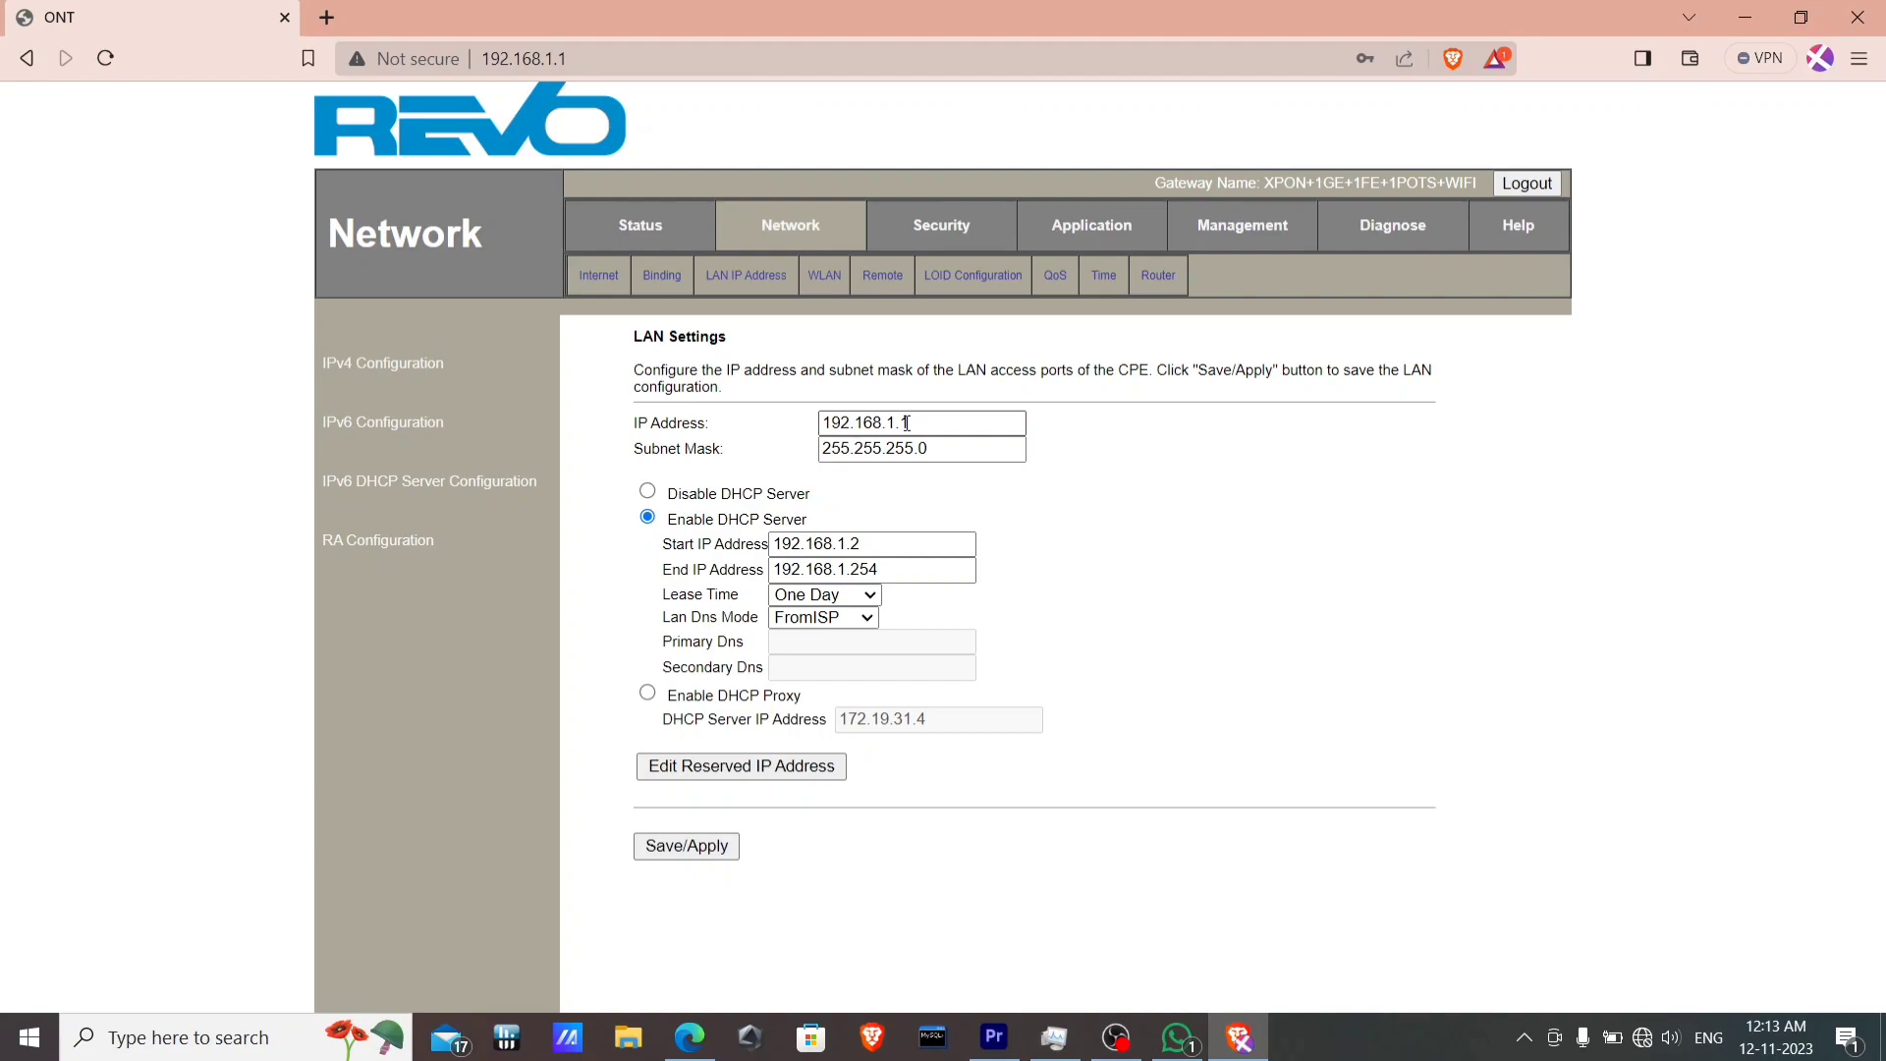
# Change the LAN IP to 192.168.1.254 and disable the DHCP server, then bring OBS forward.
pyautogui.click(910, 423)
pyautogui.press('BackSpace')
pyautogui.write('254')
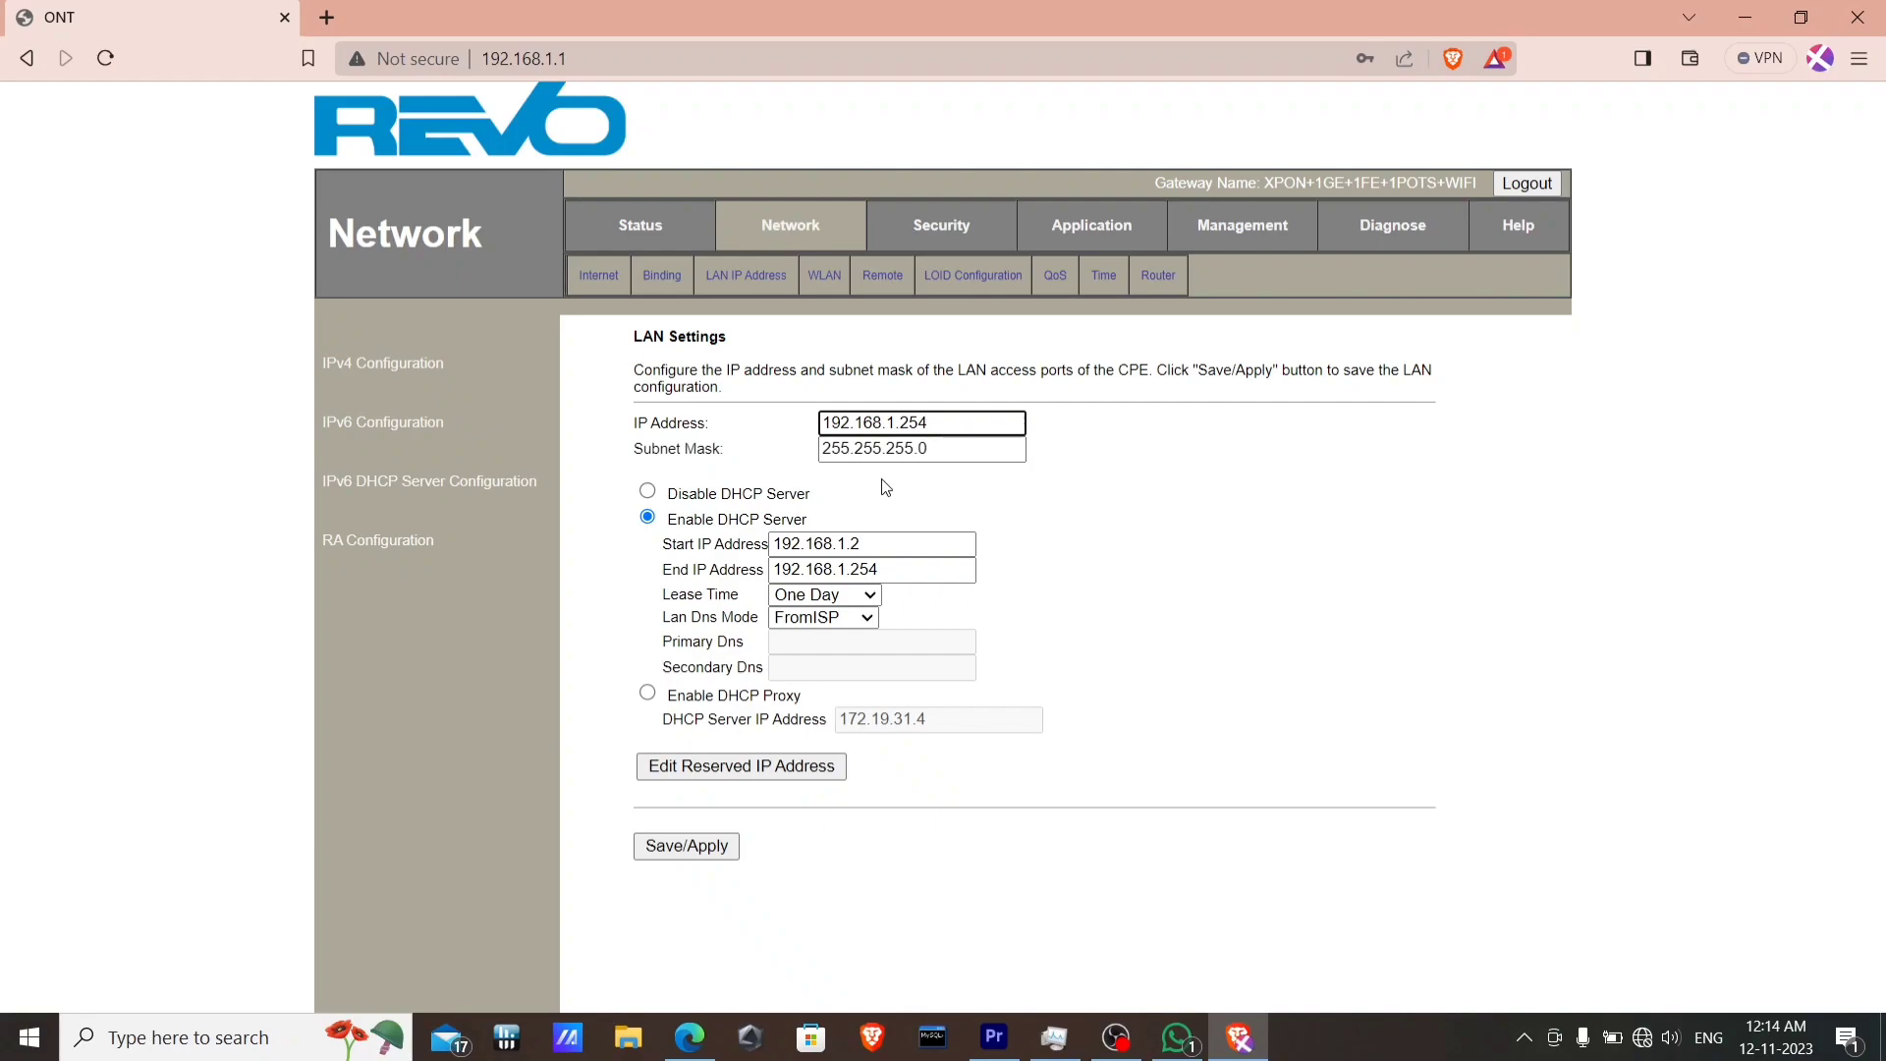
pyautogui.click(648, 492)
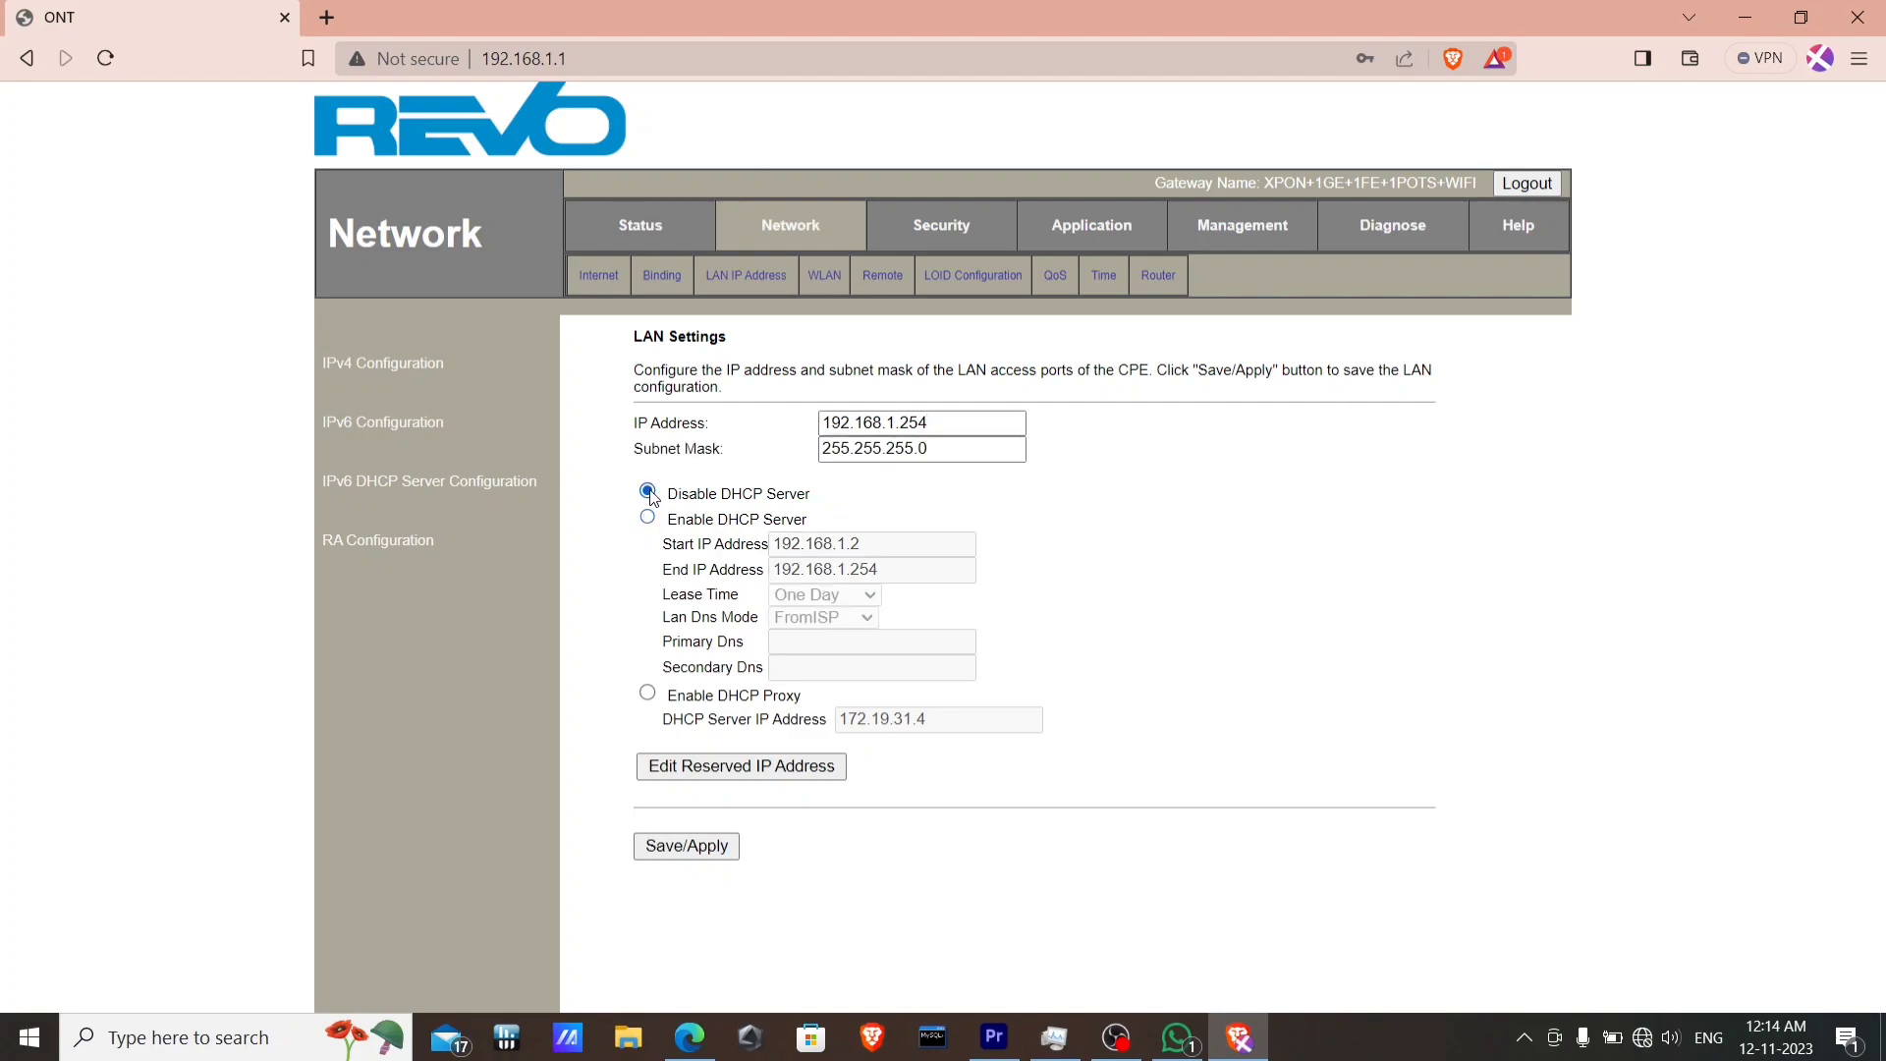
pyautogui.click(648, 493)
pyautogui.click(1113, 1037)
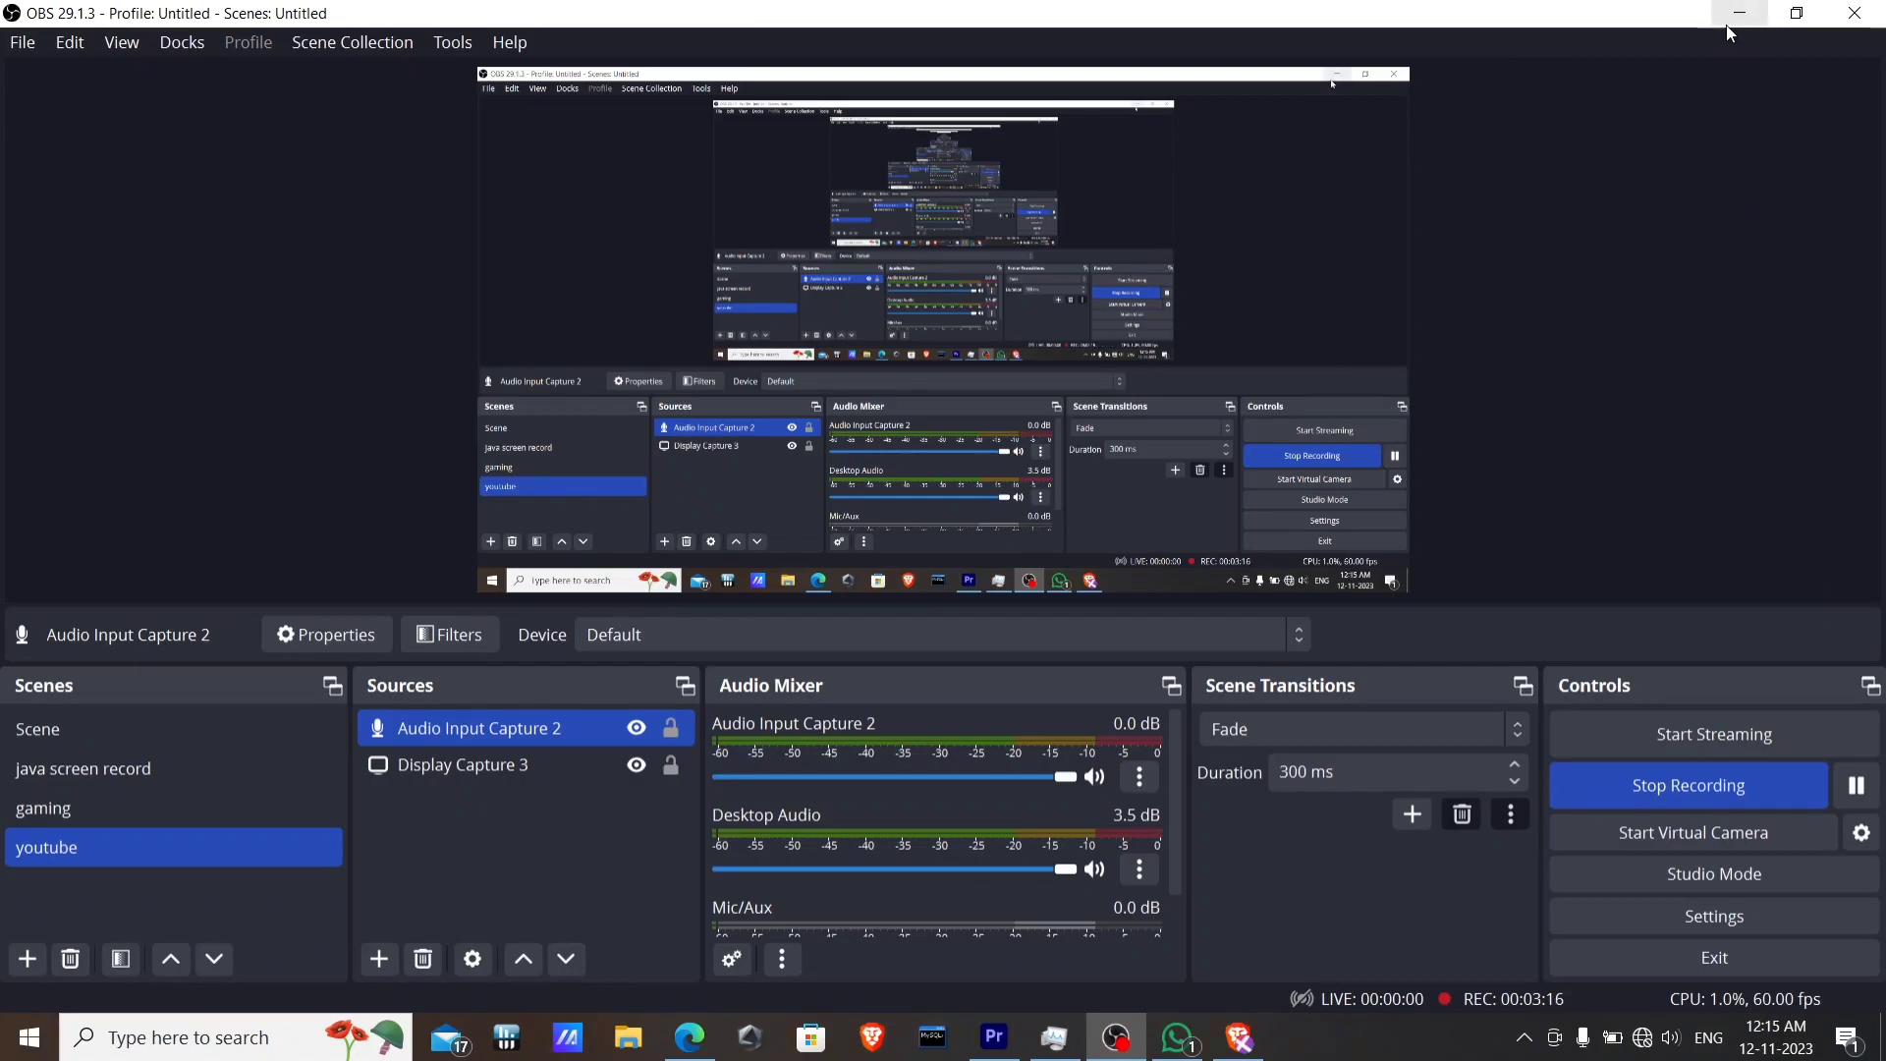
# Minimize OBS Studio to return to the router's LAN Settings page.
pyautogui.click(1724, 25)
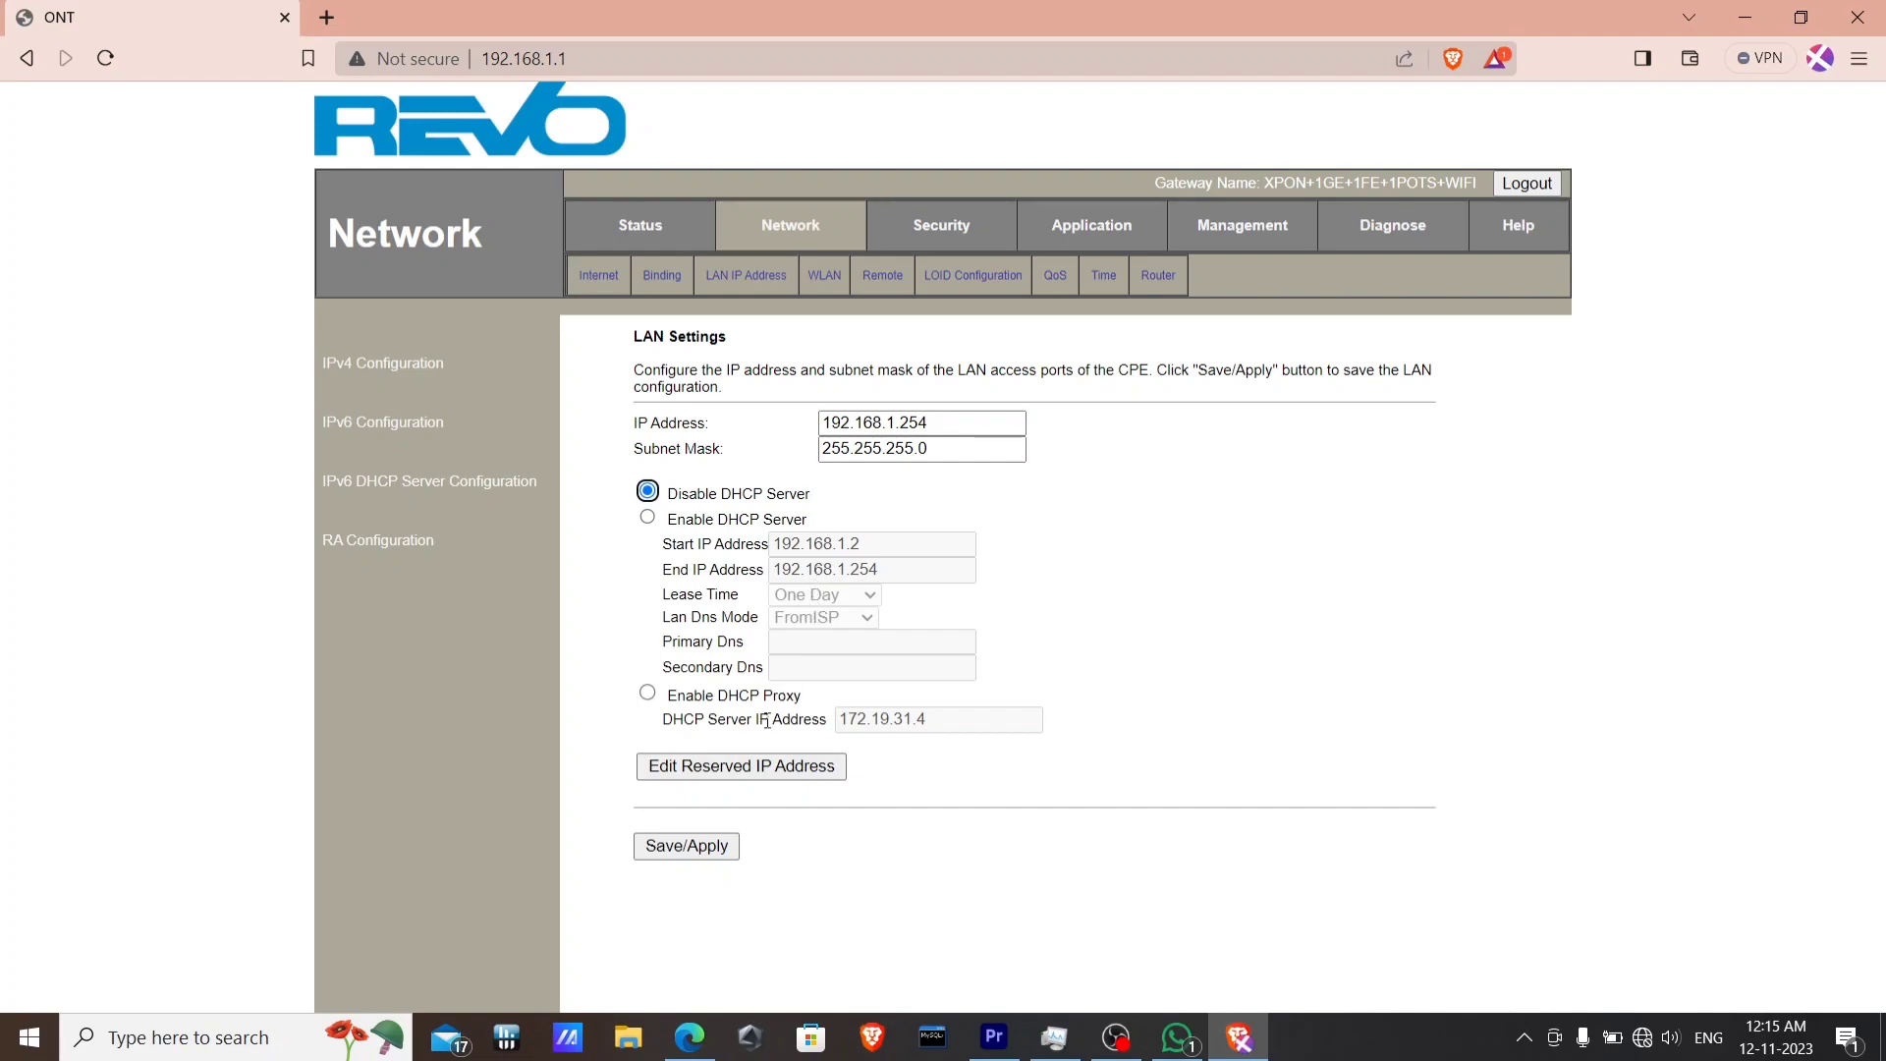
# Save the LAN settings with IP 192.168.1.254 and confirm the IP-change alert.
pyautogui.click(722, 851)
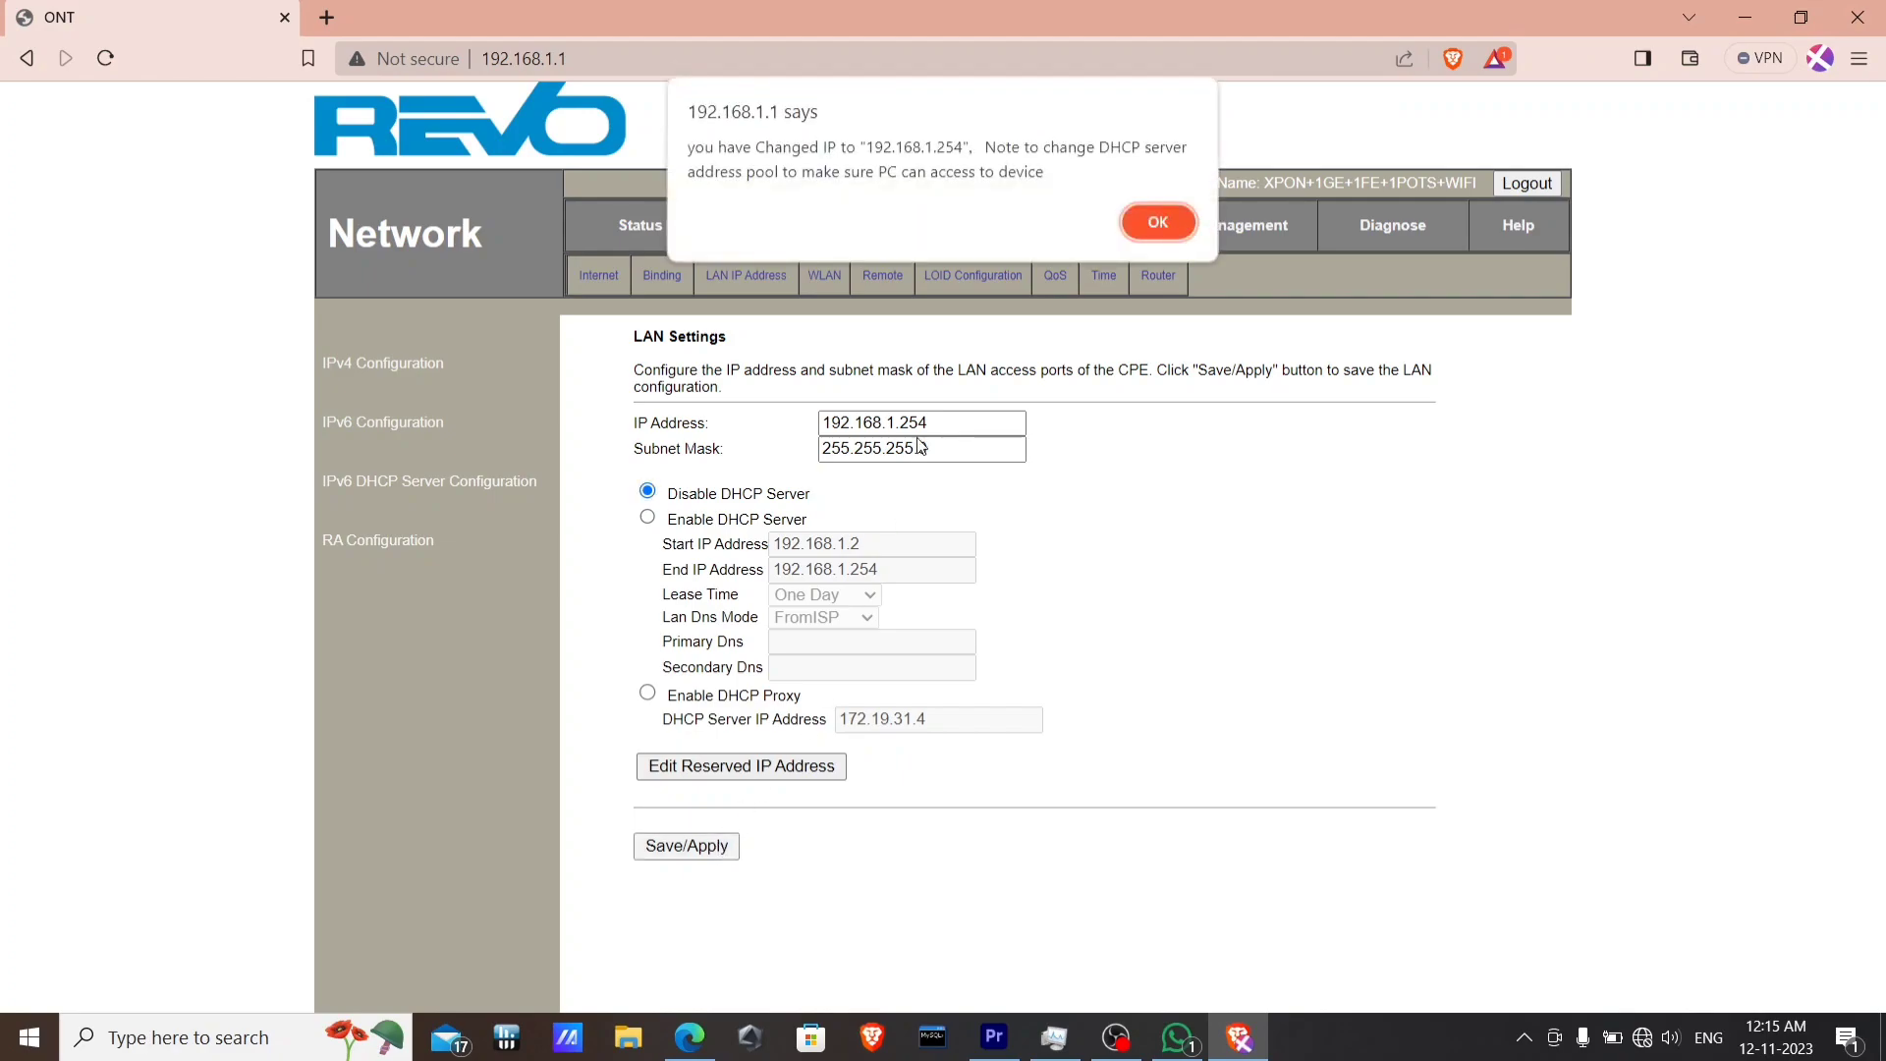
pyautogui.click(1144, 222)
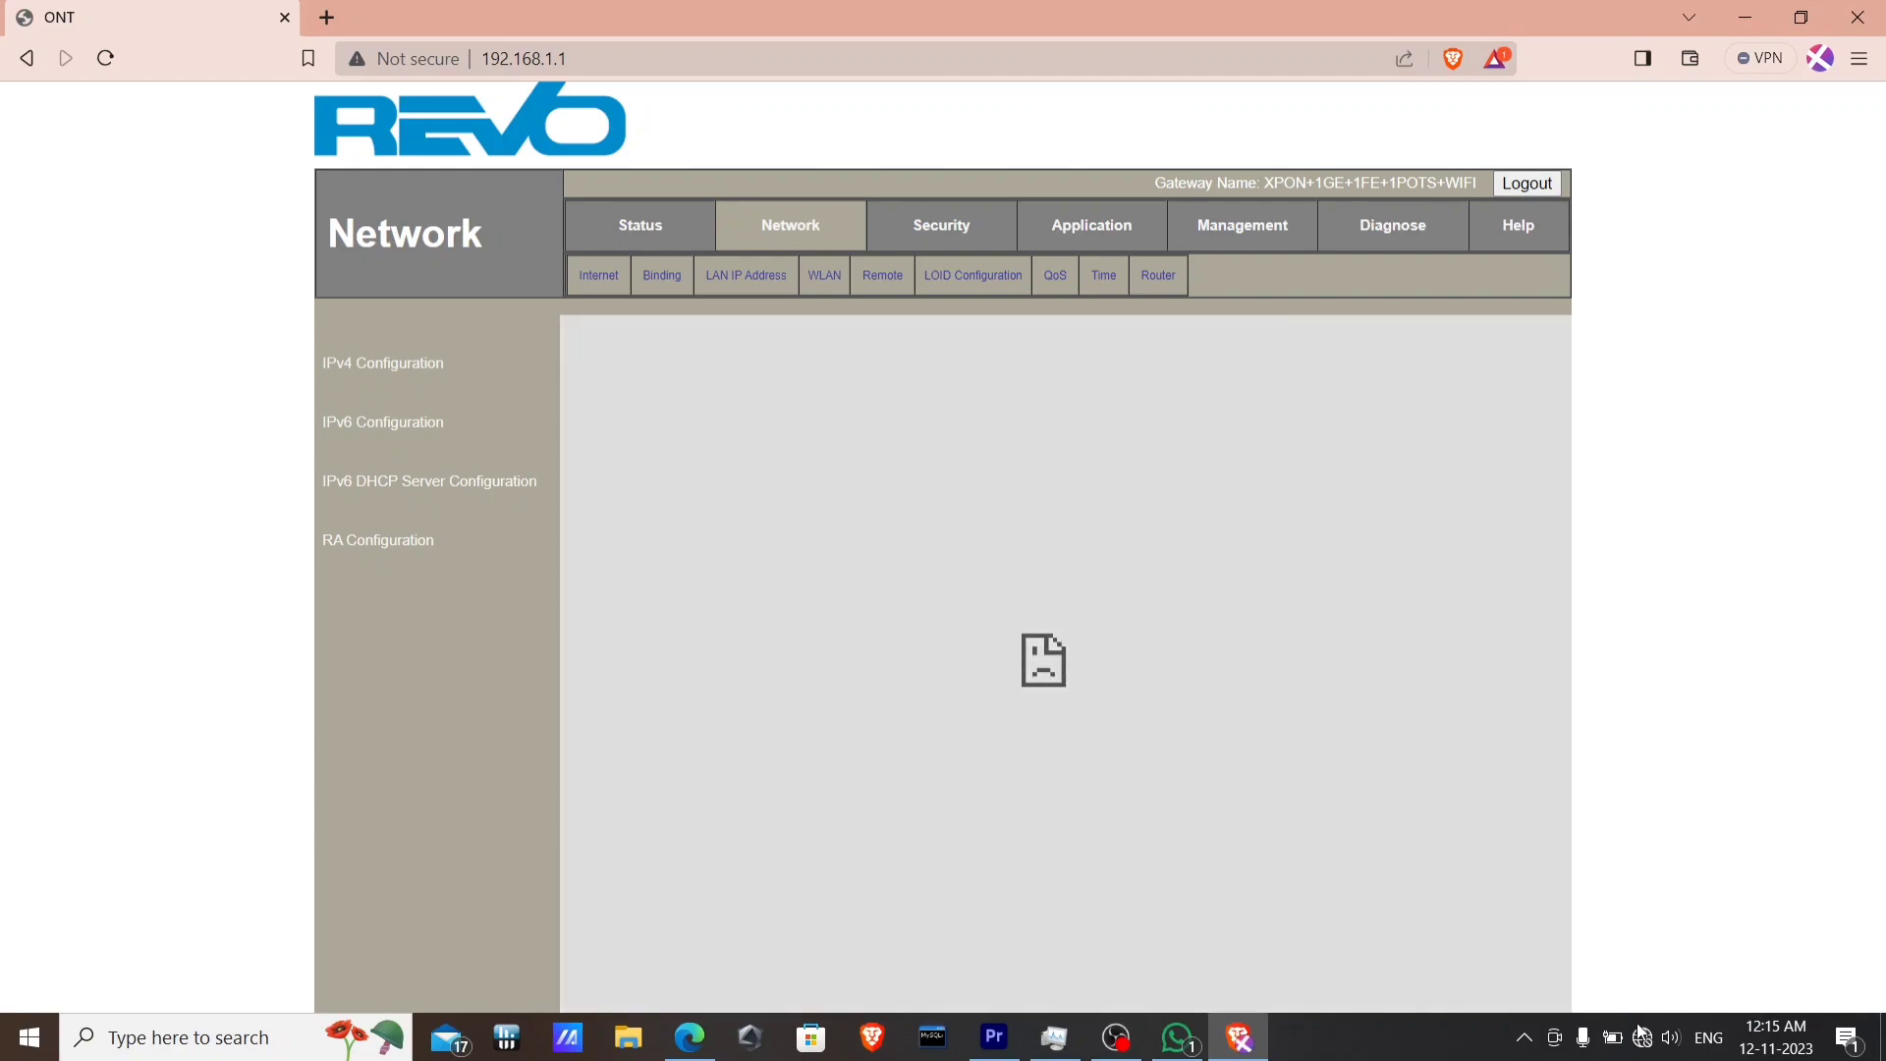
# Check Windows' network status, showing no Internet, then bring OBS Studio forward.
pyautogui.click(1644, 1039)
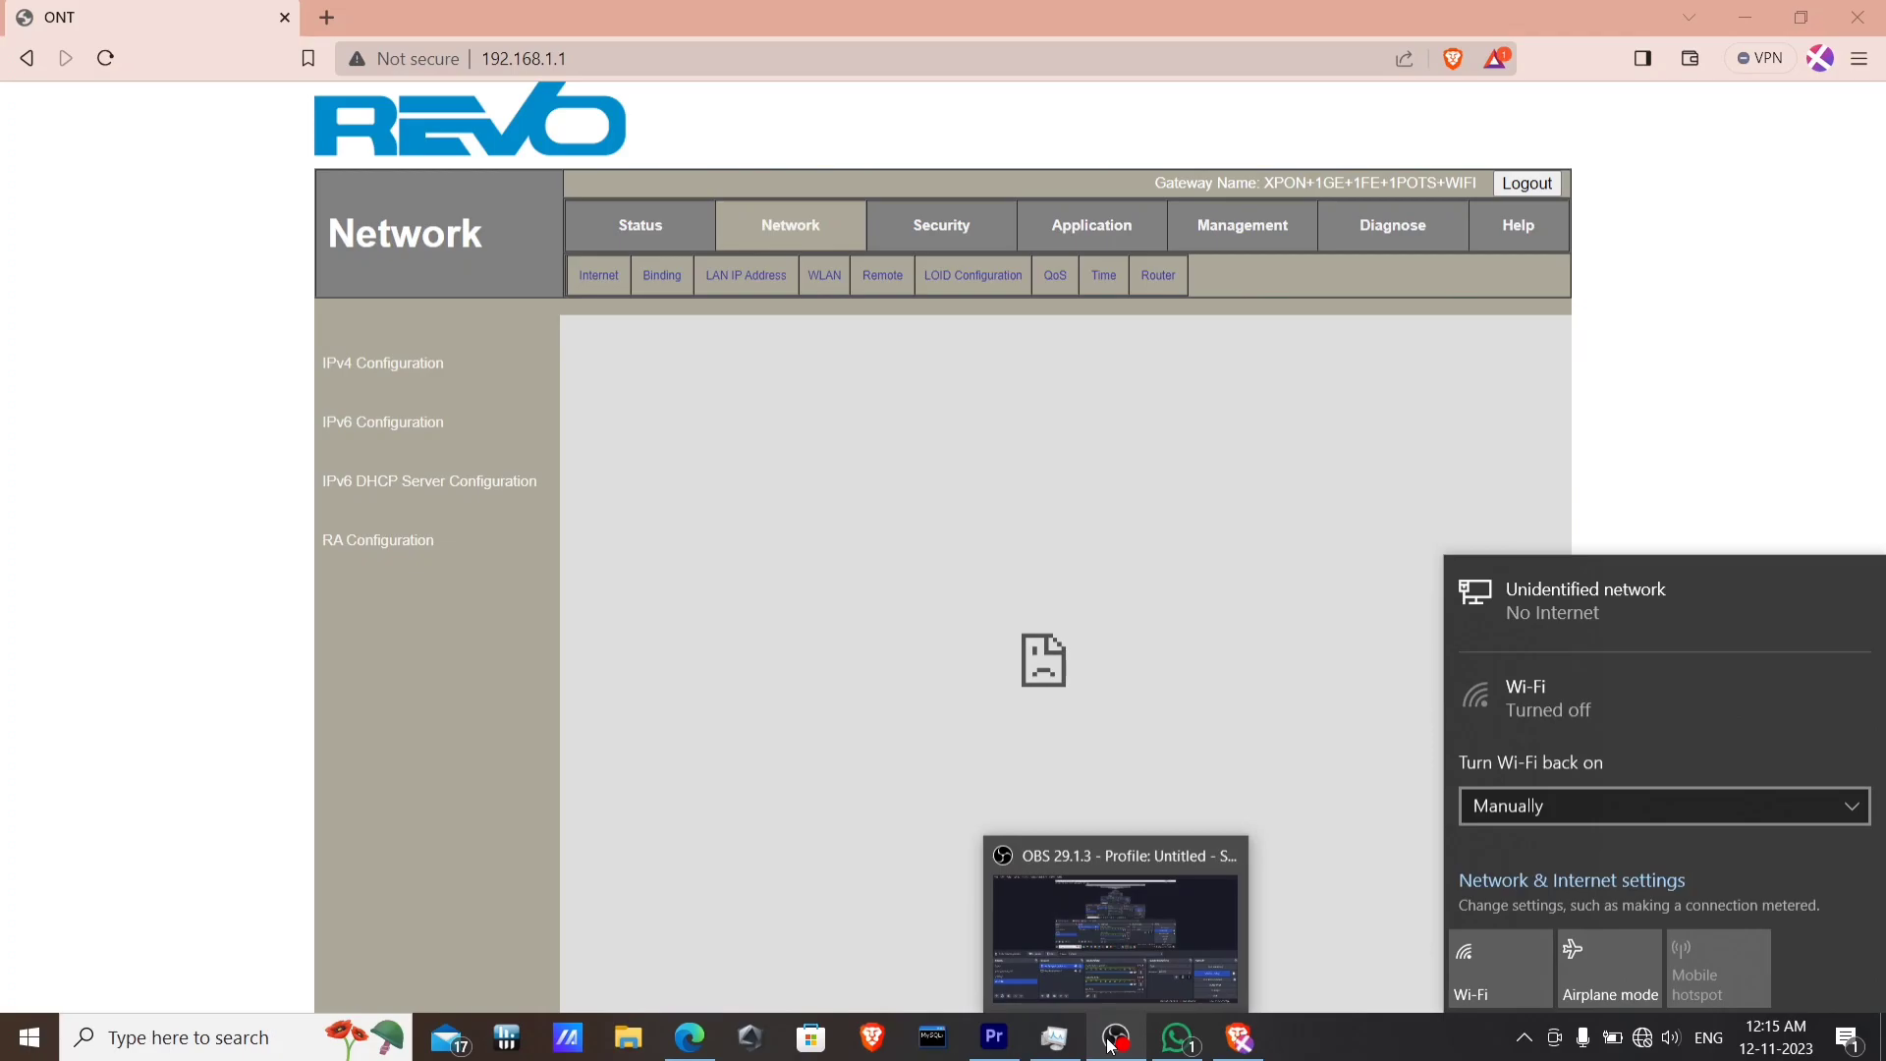
pyautogui.click(1114, 1039)
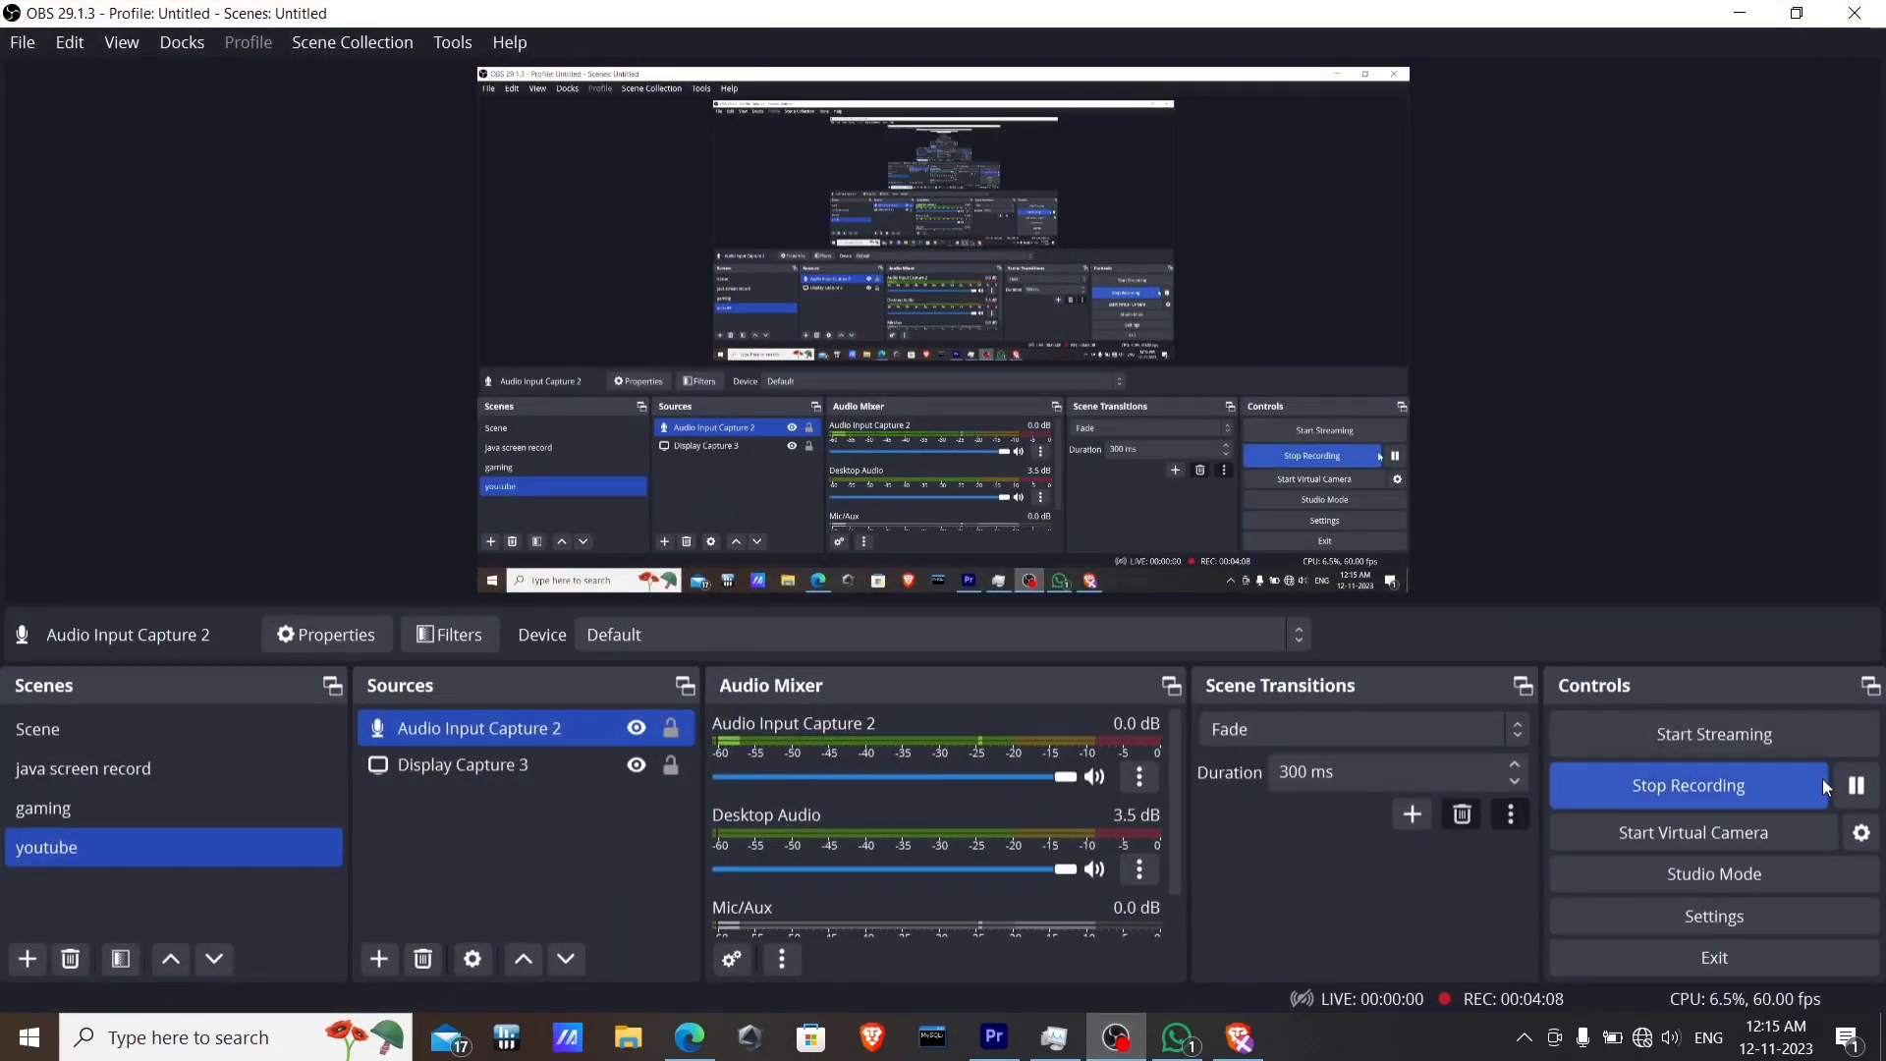